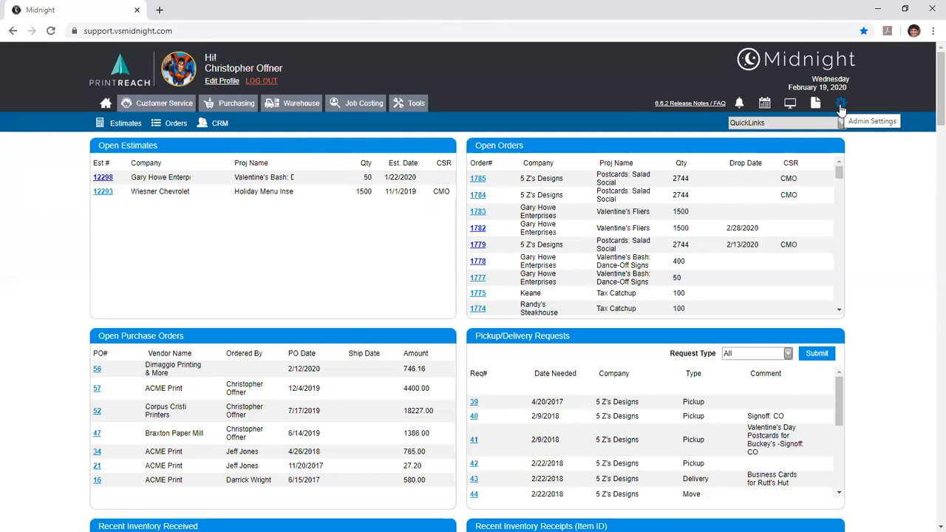
Open Global Settings in the admin settings and review the recommended size, maximum resolution and file types for the report and system logos
click(840, 107)
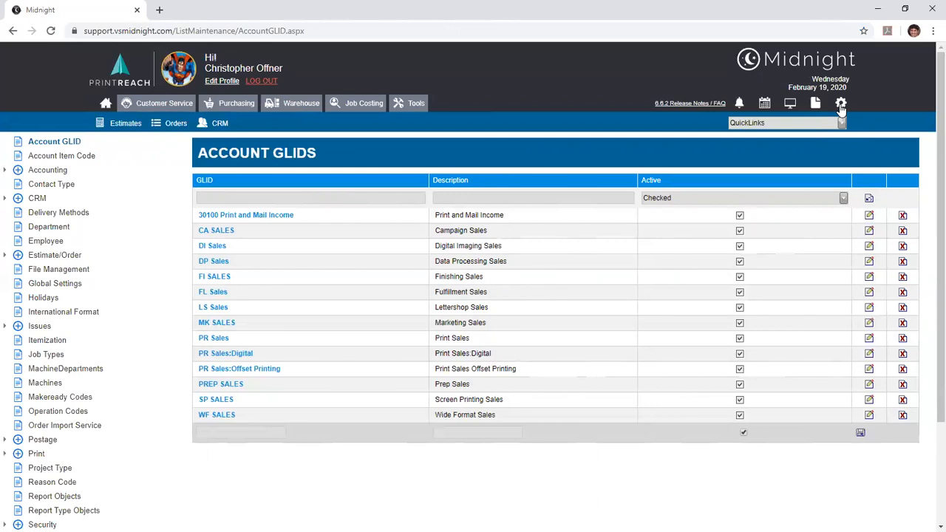
click(66, 286)
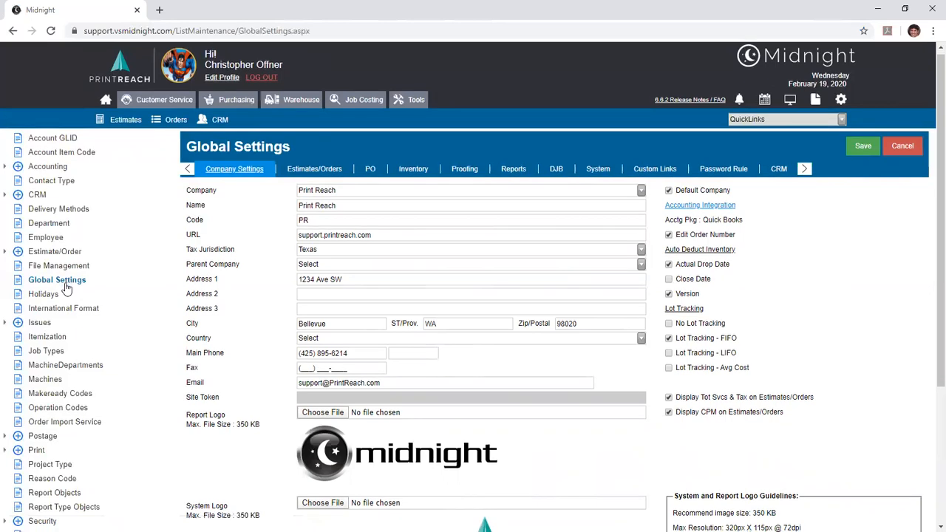
scroll(65, 288, down, 3)
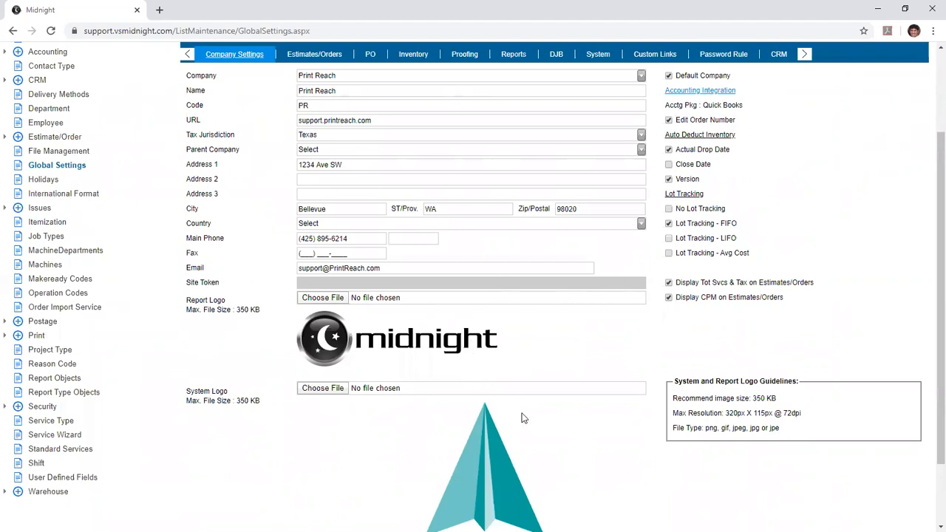
drag(802, 413, 725, 413)
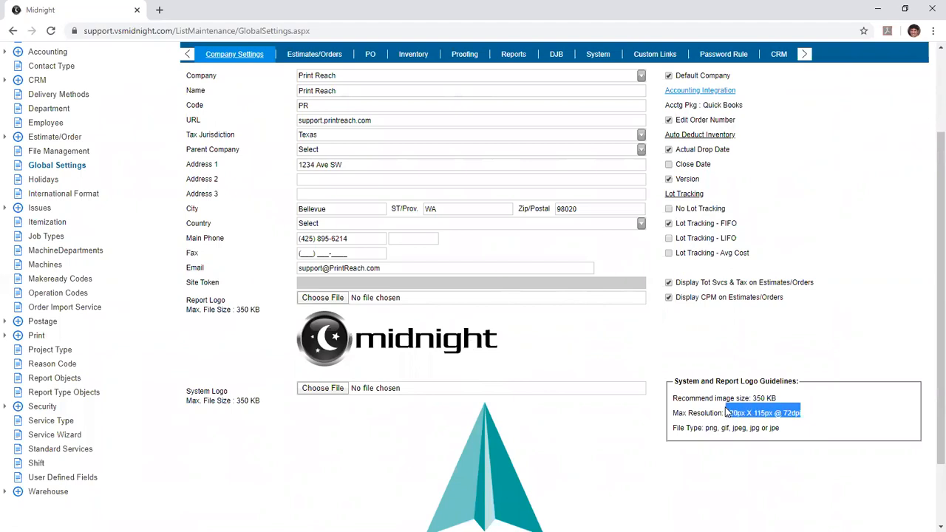
click(774, 416)
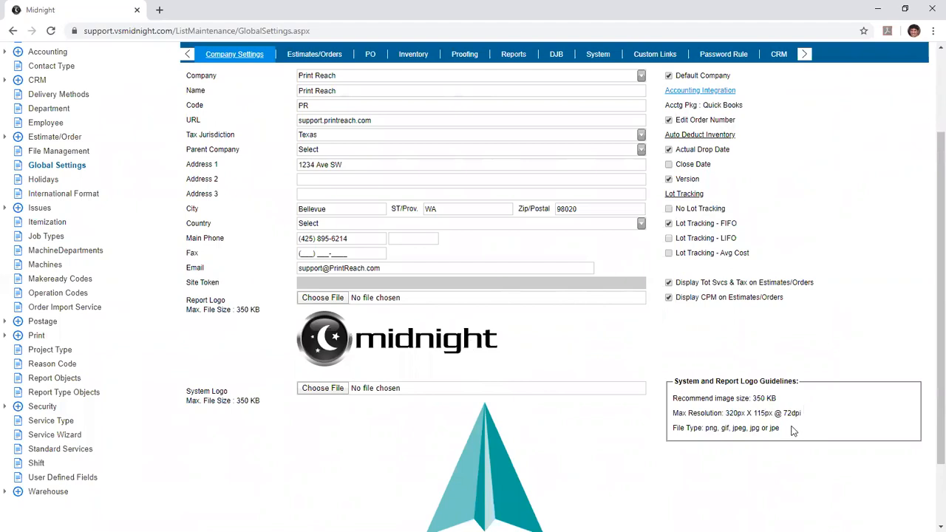
drag(778, 399, 752, 399)
click(752, 399)
drag(783, 435, 706, 429)
click(707, 429)
scroll(799, 352, down, 2)
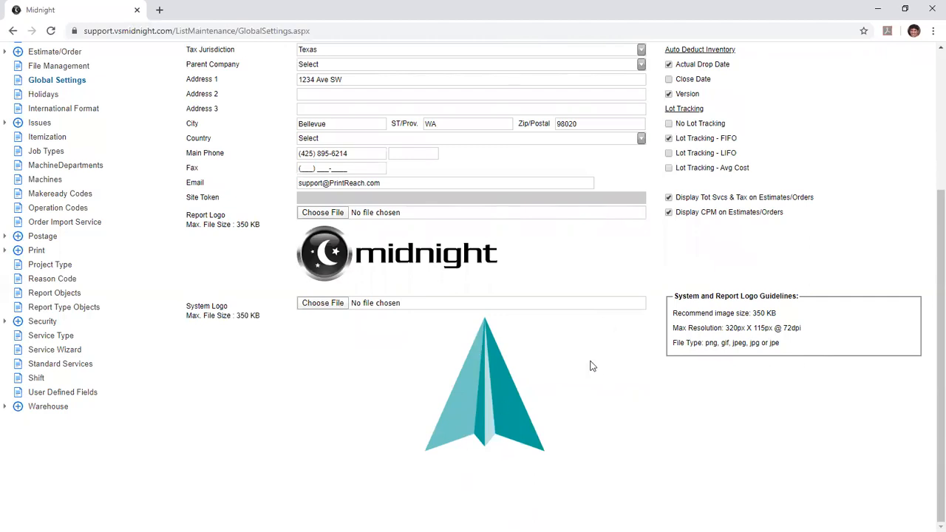
Check how the system logo is used on the job board and in the page header, compared with the uploaded System Logo
scroll(512, 398, up, 3)
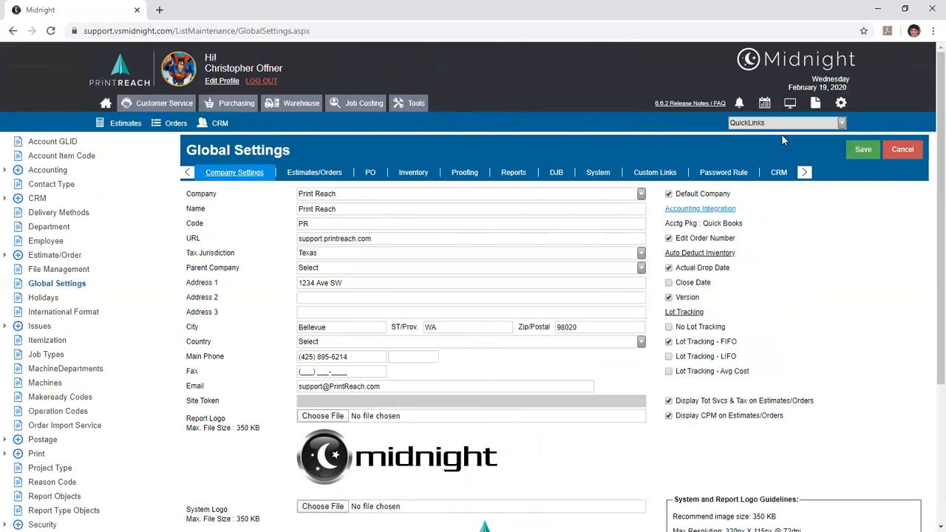
click(764, 105)
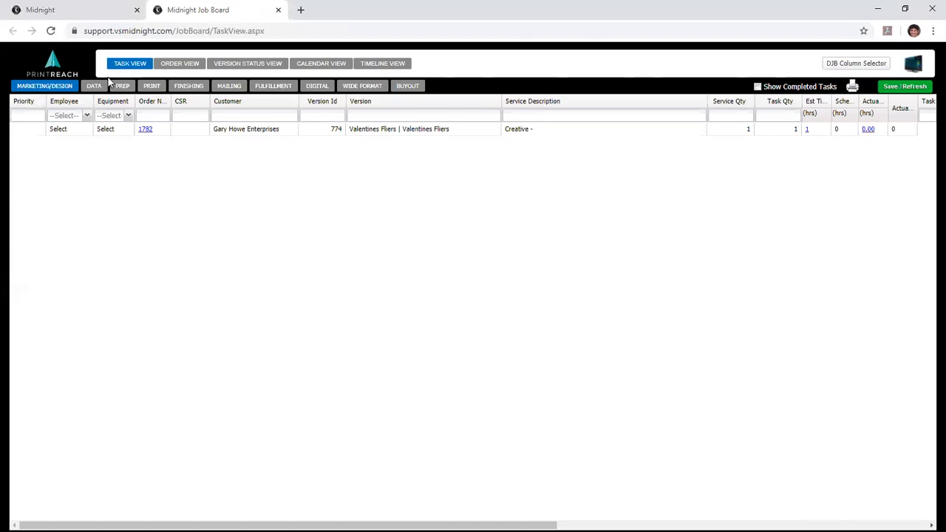
click(277, 10)
scroll(425, 201, down, 3)
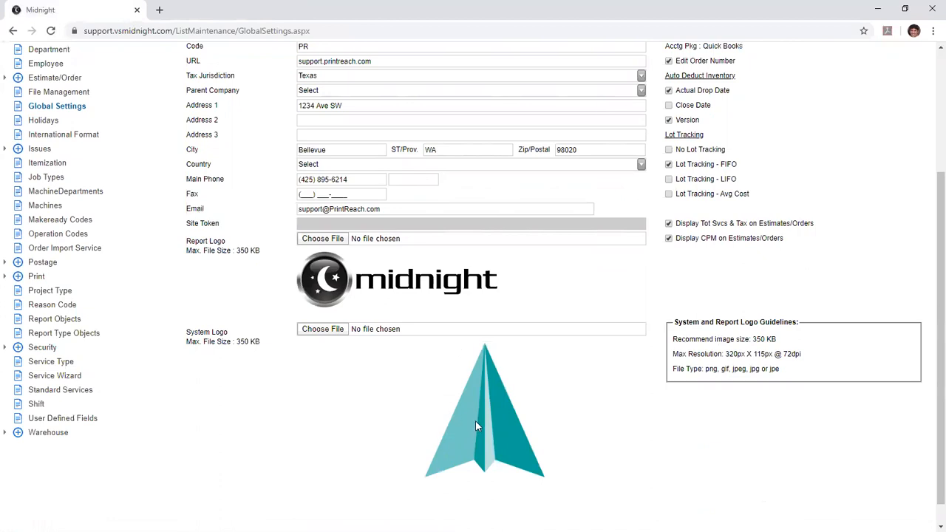
drag(485, 428, 233, 266)
scroll(234, 267, up, 3)
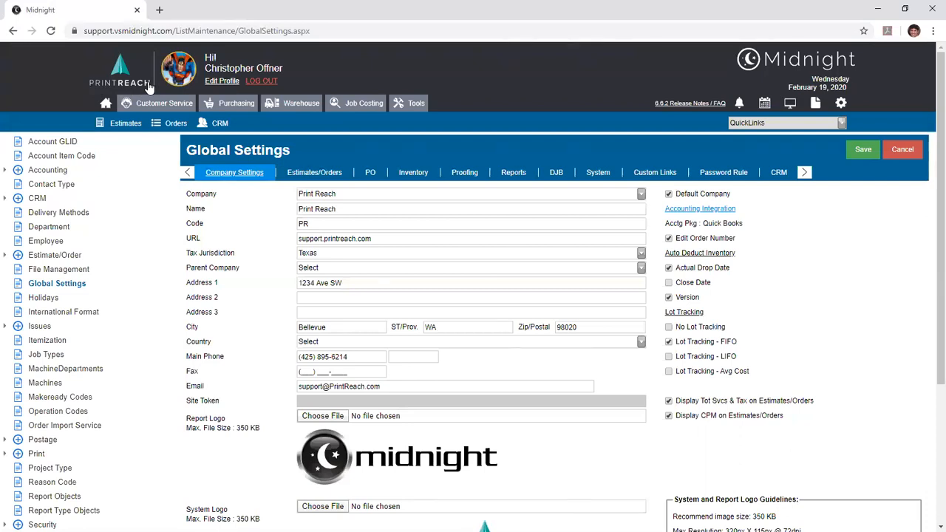
Review the available Company choices and the company's Name field
click(641, 194)
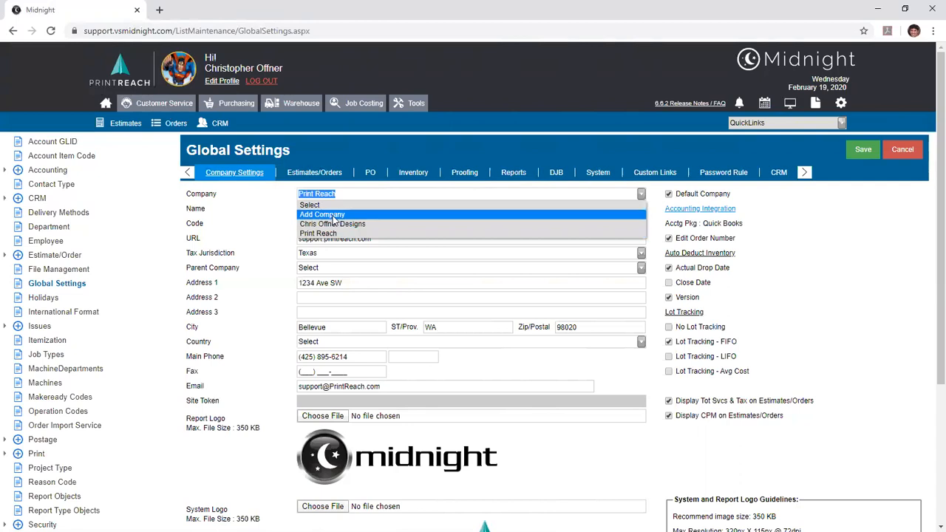
click(263, 214)
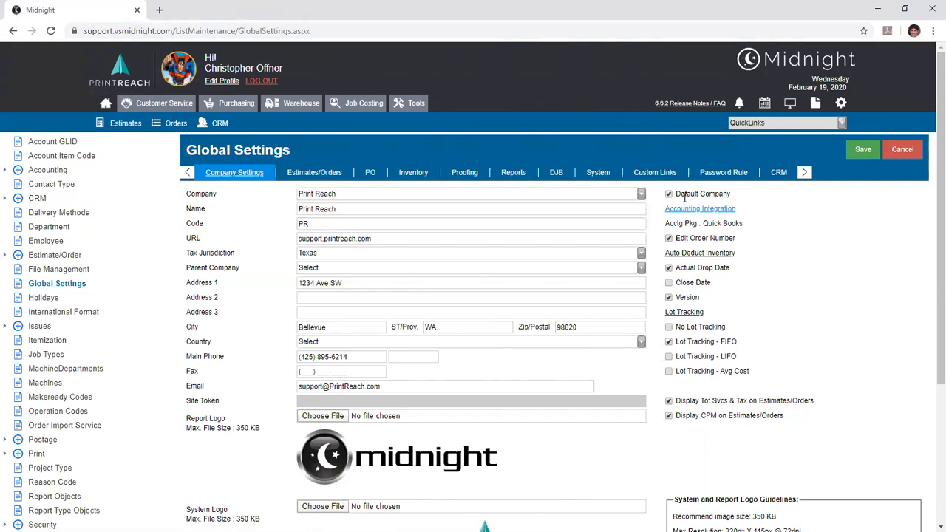
drag(354, 210, 282, 212)
click(350, 208)
Examine the Tax Jurisdiction setting, the Estimate/Order admin lists that relate to it, and the Parent Company choices
drag(680, 253, 642, 257)
click(643, 257)
click(643, 256)
click(17, 256)
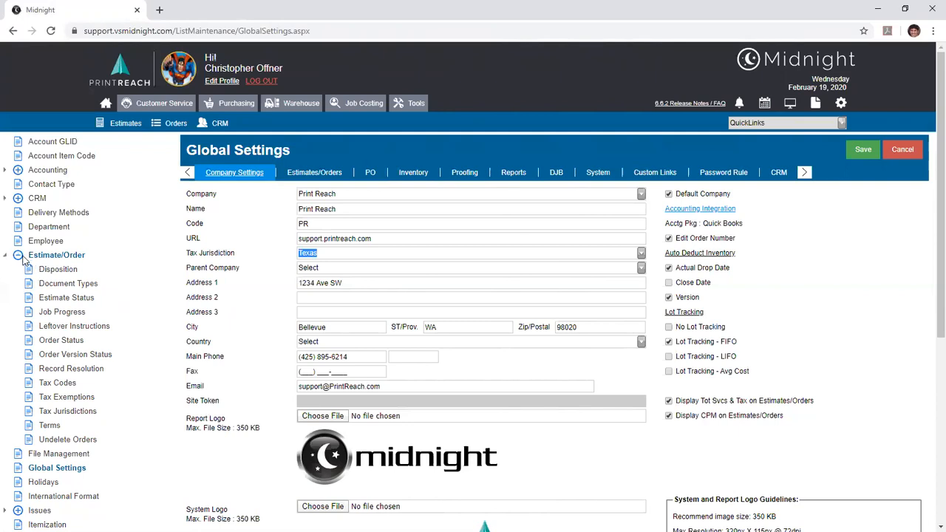
click(19, 256)
click(313, 266)
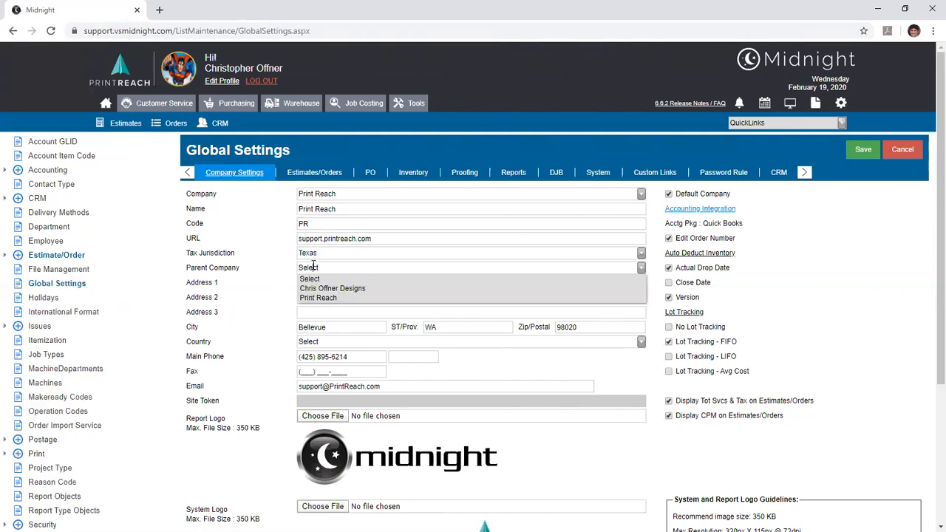
click(314, 266)
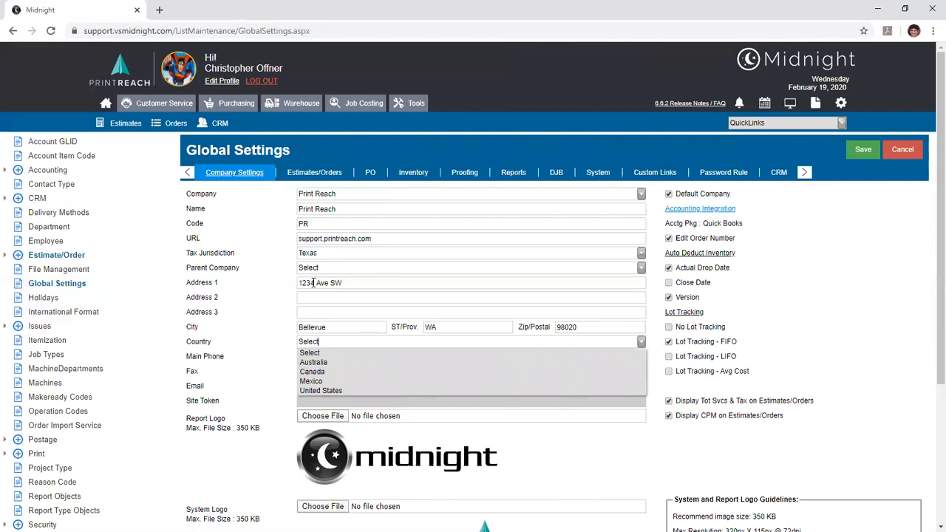
Set the company's country to United States
key(Down)
key(Down)
key(Down)
key(Down)
key(Return)
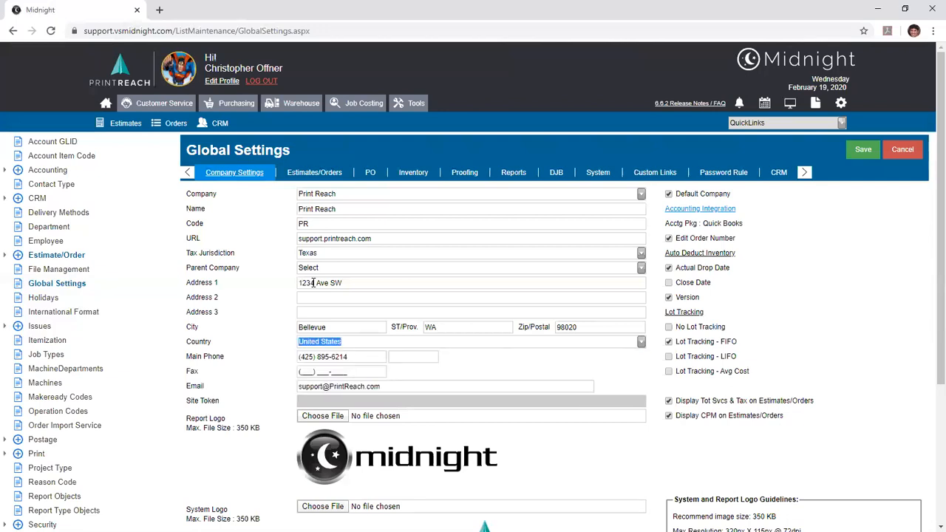
key(Tab)
key(Tab)
key(Tab)
key(Tab)
key(Tab)
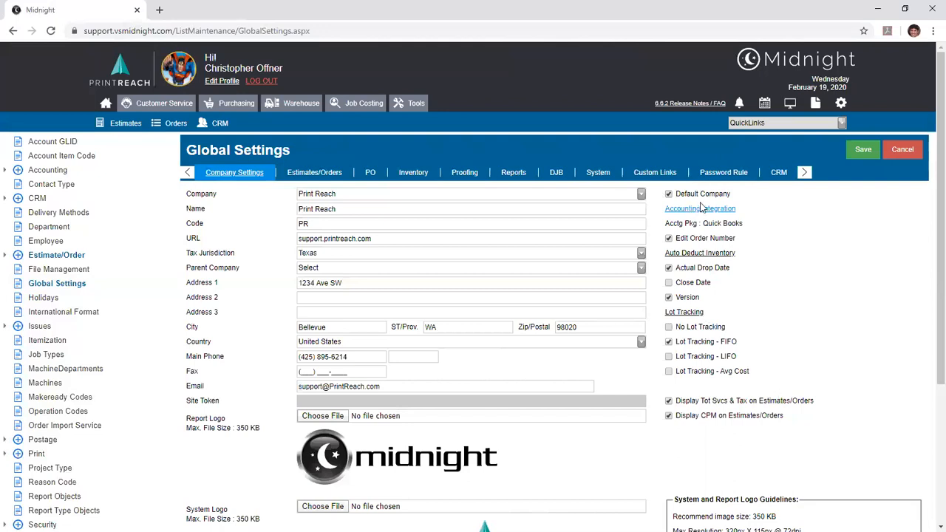
Review the Default Company option and the Accounting Integration settings for Quick Books and other accounting systems, without submitting anything
drag(745, 195, 677, 190)
click(748, 207)
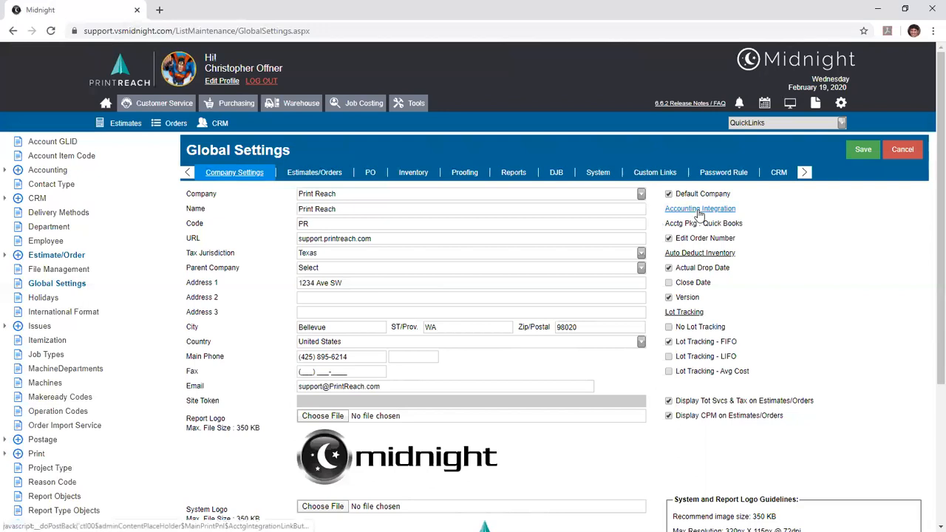
click(698, 210)
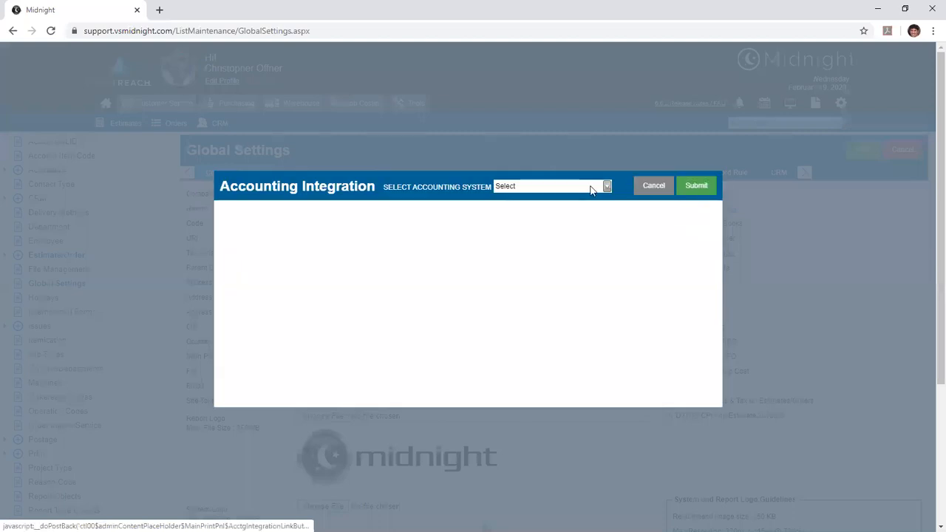
click(606, 186)
drag(625, 219, 621, 241)
click(530, 221)
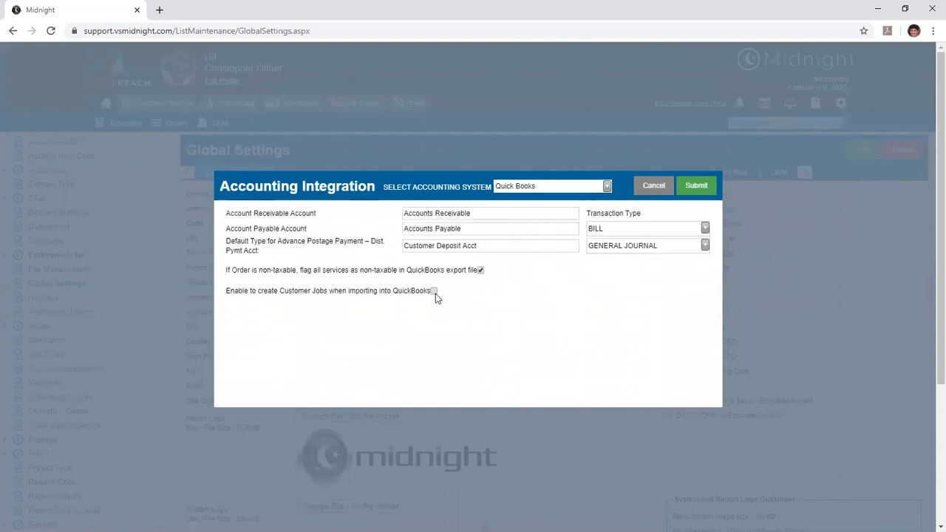
click(602, 188)
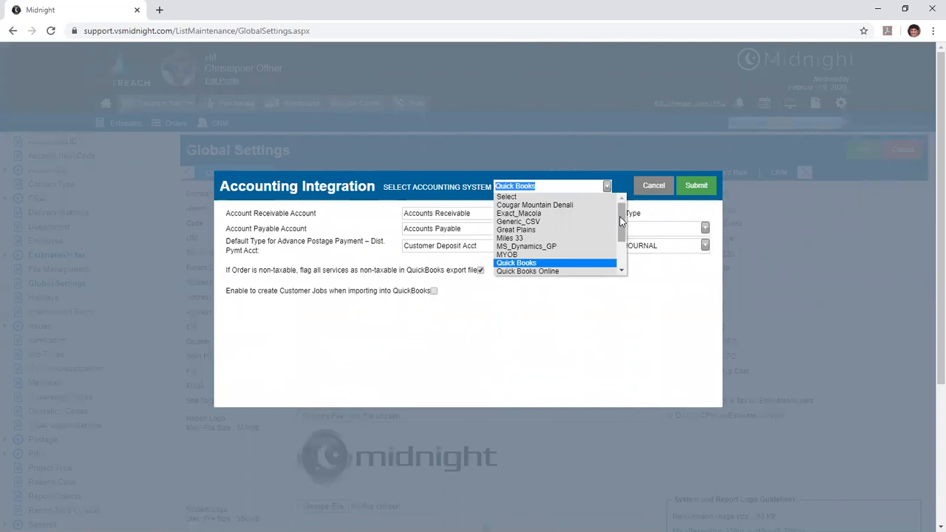
drag(622, 225, 625, 253)
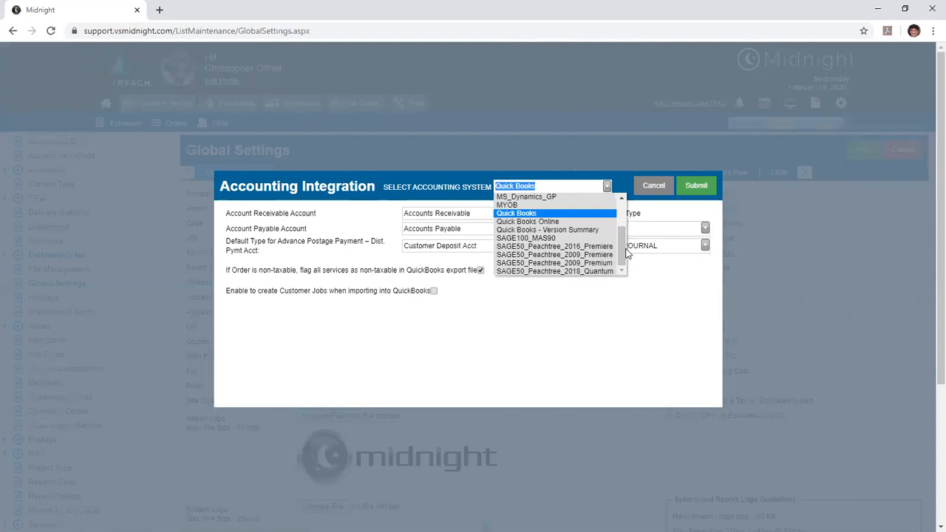
click(645, 311)
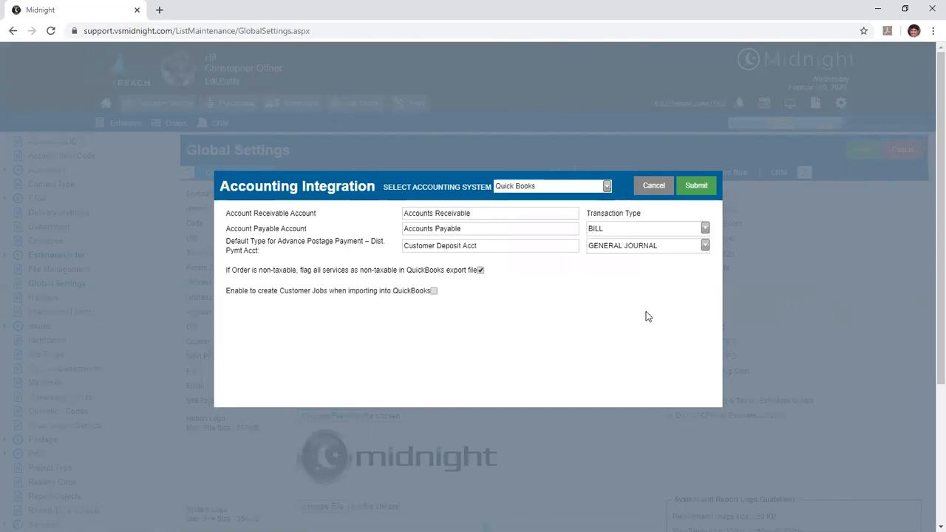
click(652, 187)
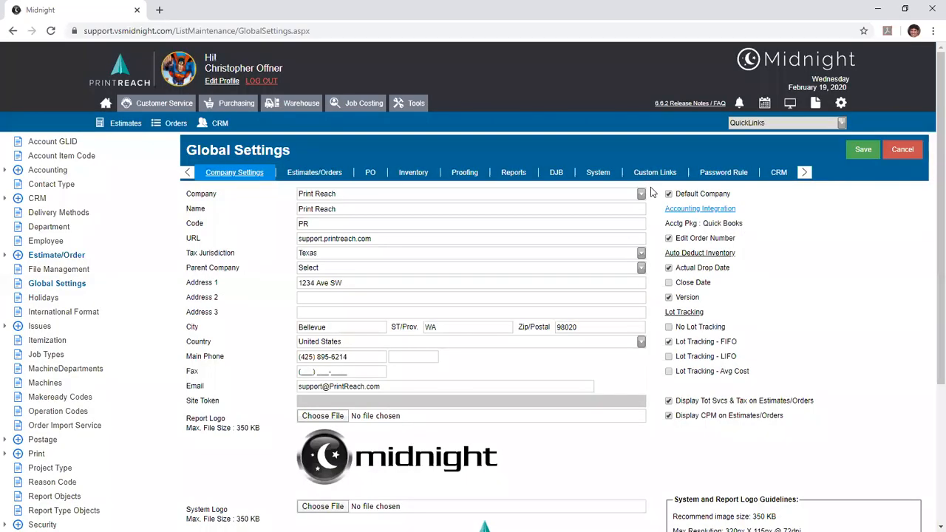
Review the Edit Order Number option and the Auto Deduct Inventory options of the company
drag(676, 237, 725, 249)
click(717, 240)
drag(666, 253, 731, 286)
click(725, 294)
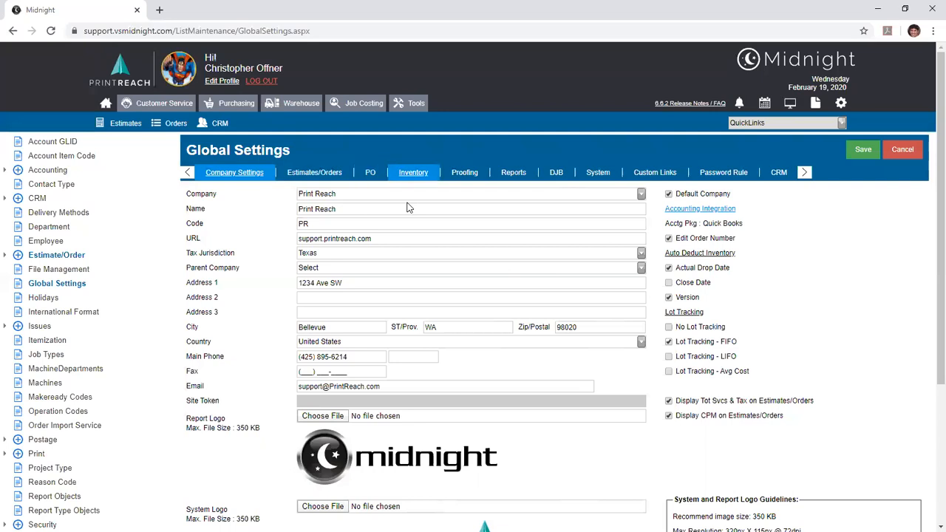
Review the Reports, System and Password Rule sections of Global Settings, and return to Company Settings
click(536, 179)
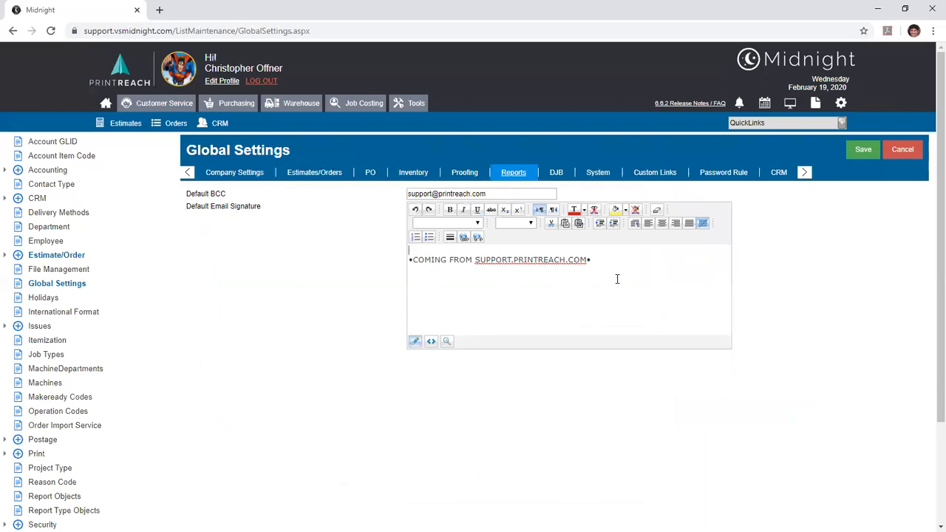
mouse_move(500, 194)
mouse_down()
mouse_move(392, 191)
mouse_move(508, 196)
mouse_up()
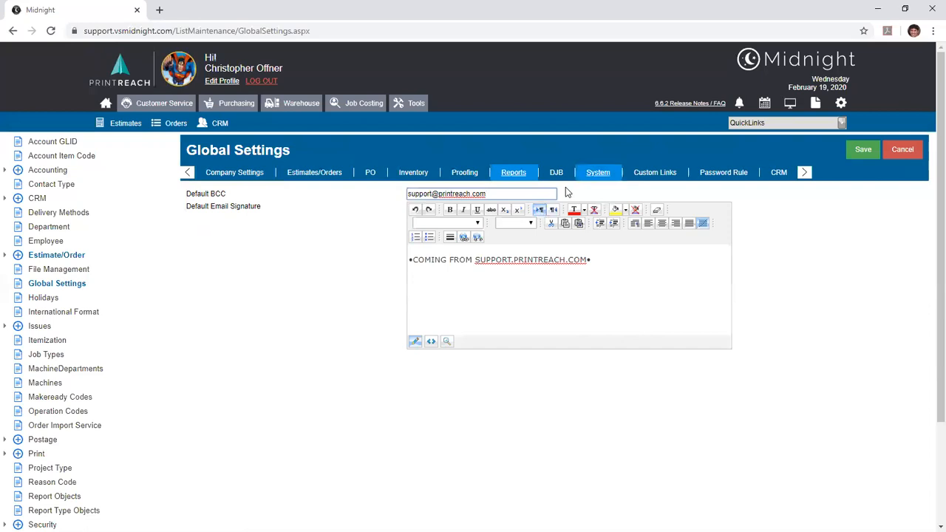
click(598, 172)
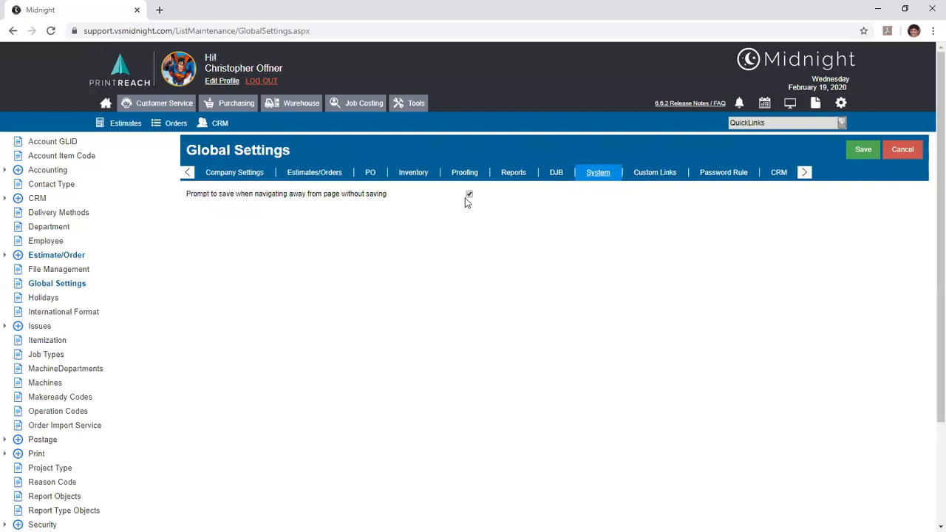
click(722, 179)
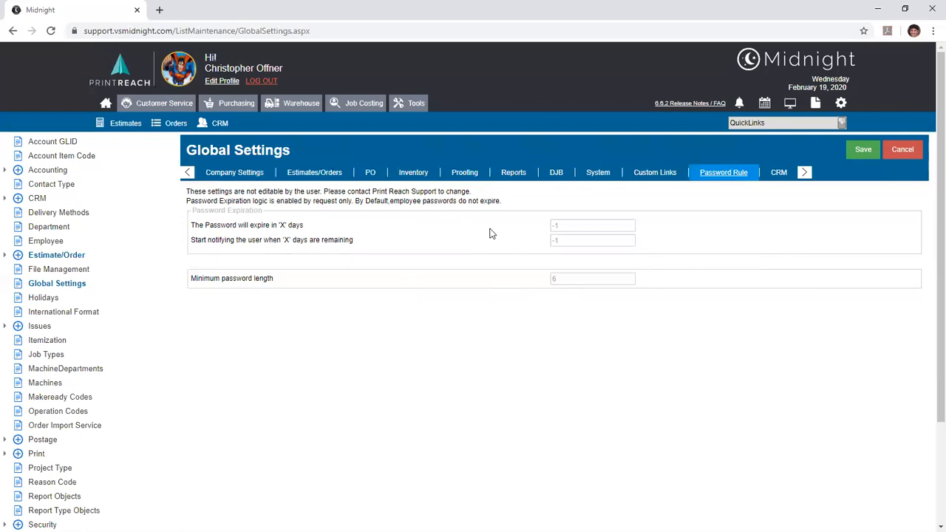
click(211, 179)
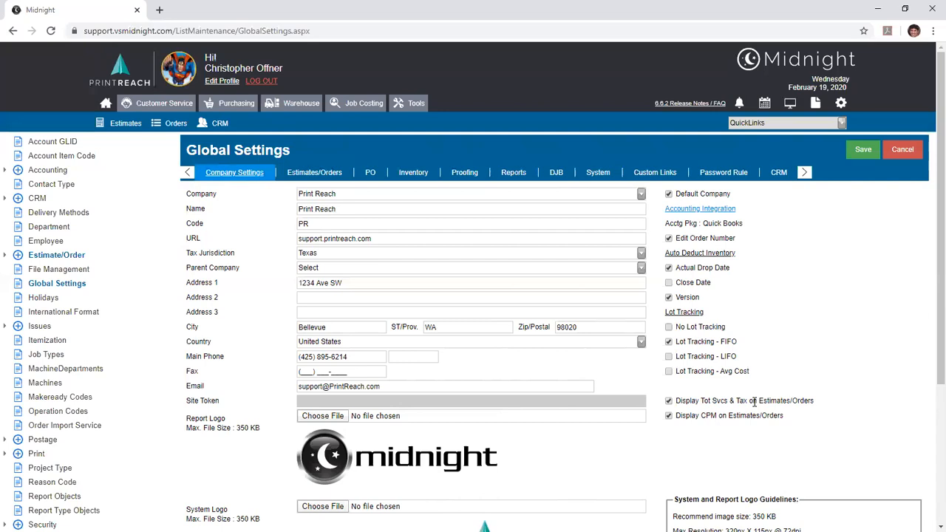
triple_click(541, 440)
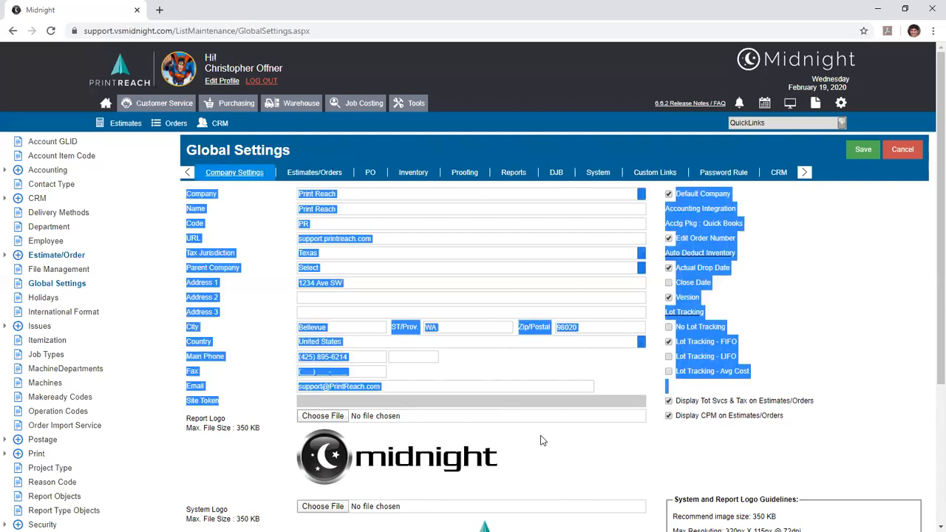
click(541, 440)
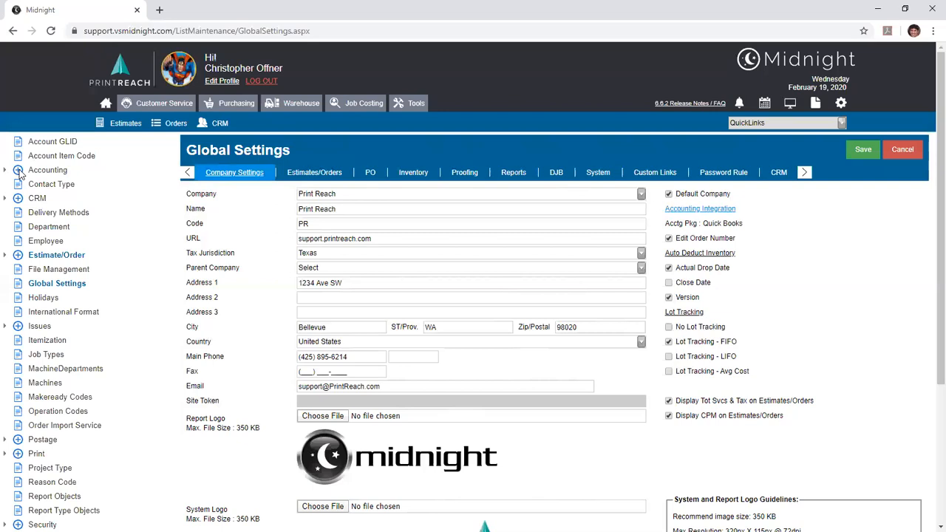
Open the Department list, put the Administrative department into edit mode and save it
click(65, 231)
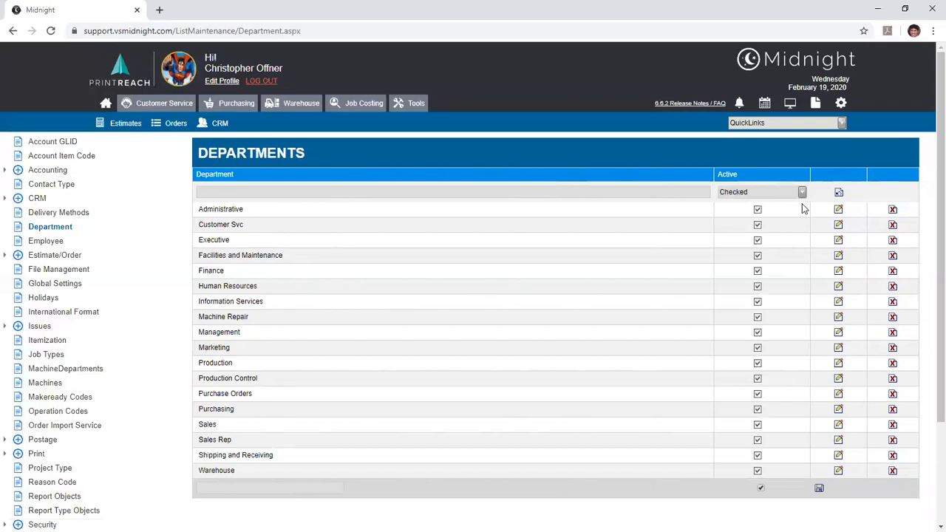
click(838, 211)
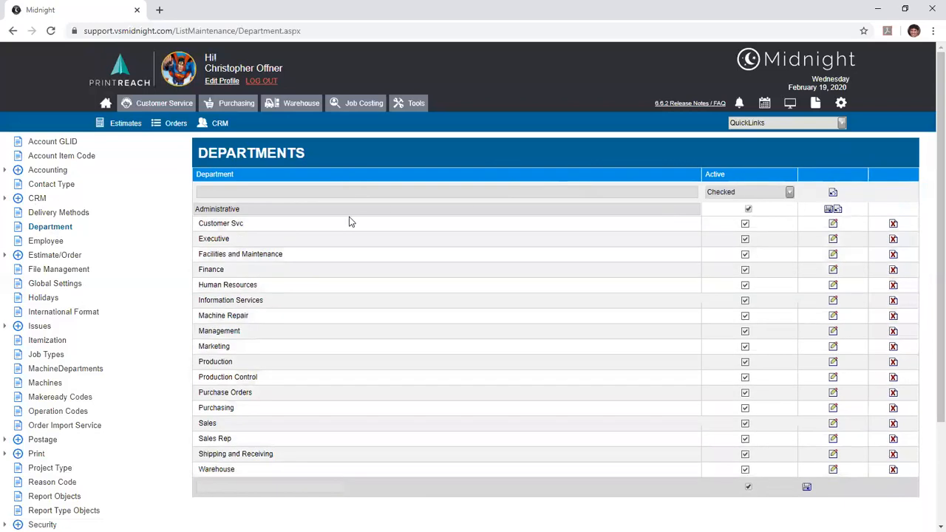
click(336, 212)
click(828, 211)
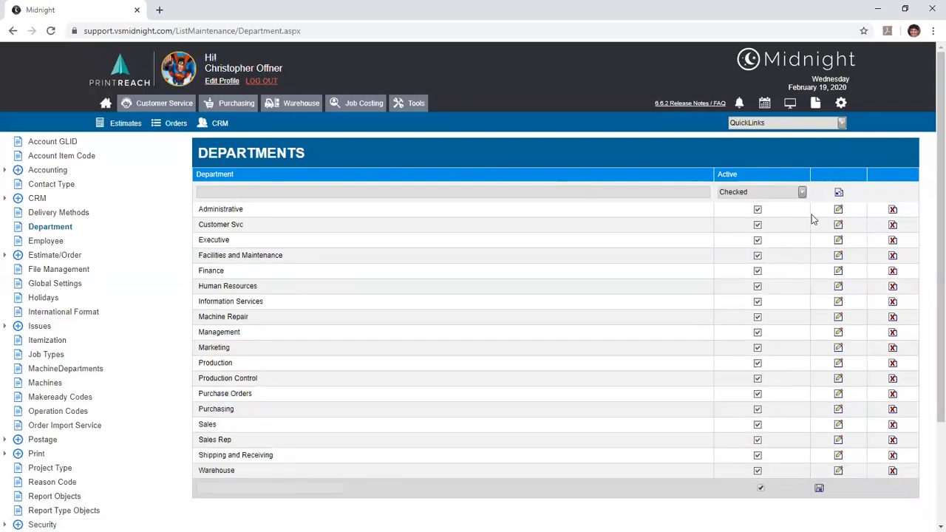
Filter the department list by names starting with P and by unchecked Active status, and clear both filters
click(216, 191)
text(P)
key(Tab)
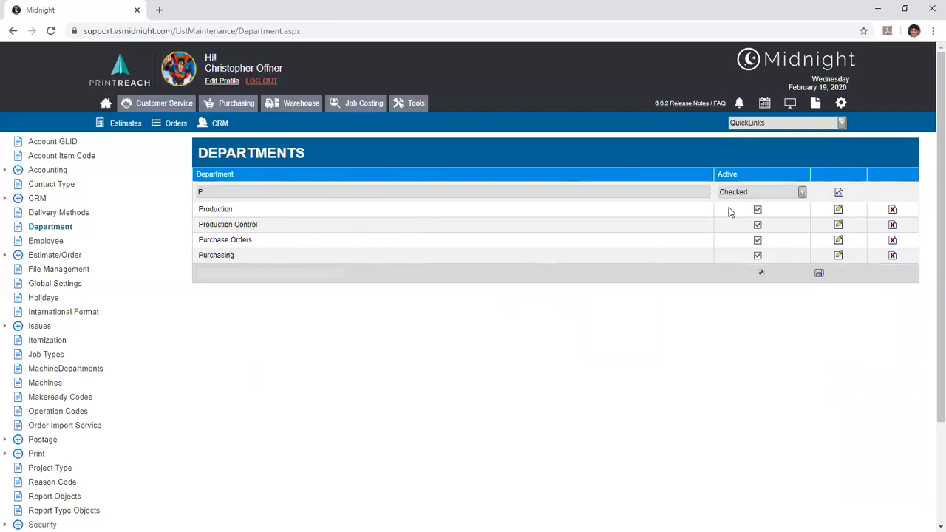
click(762, 192)
click(761, 219)
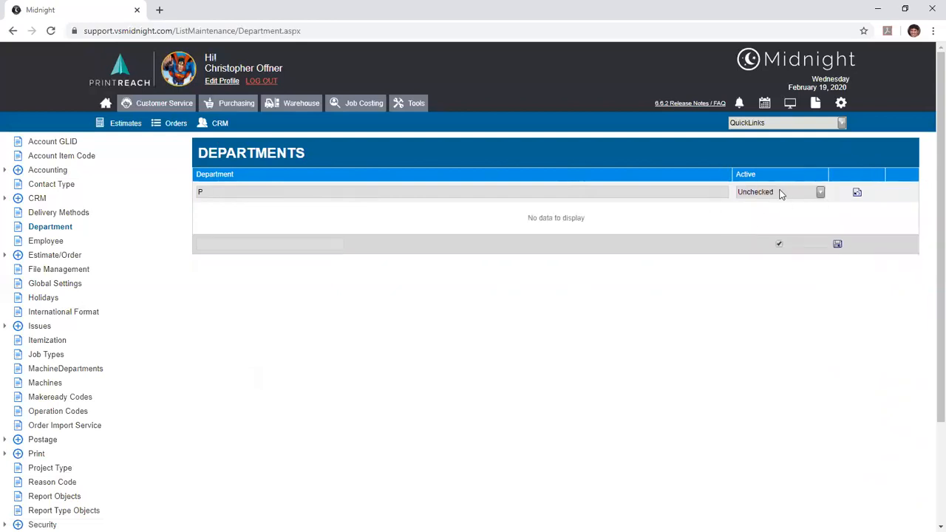
click(780, 194)
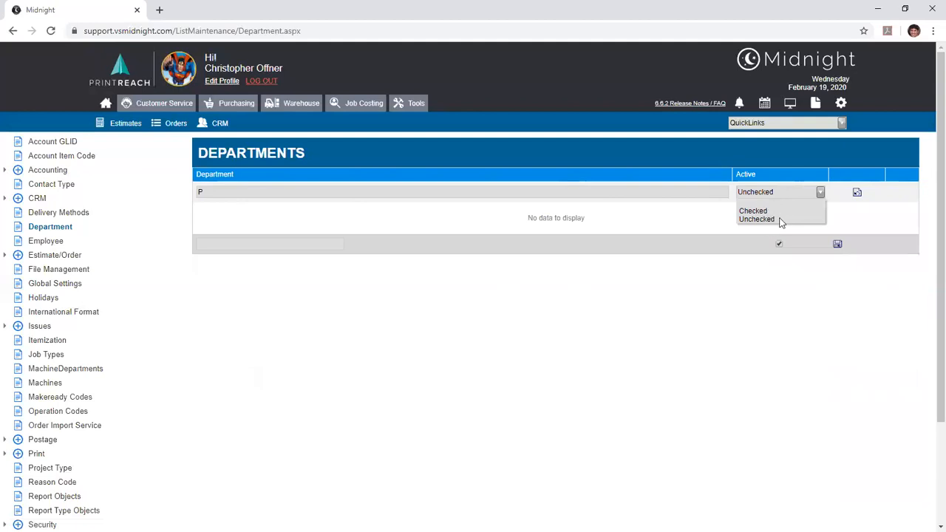
click(778, 218)
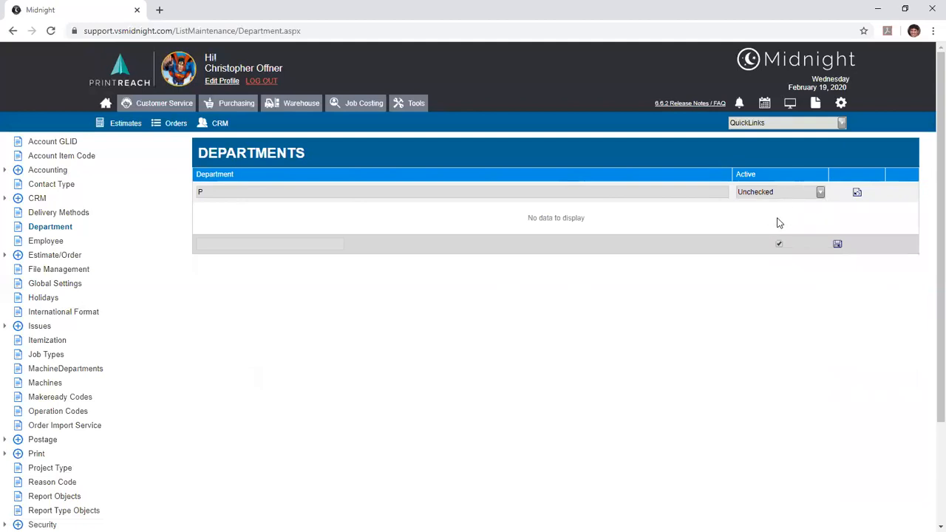
click(855, 193)
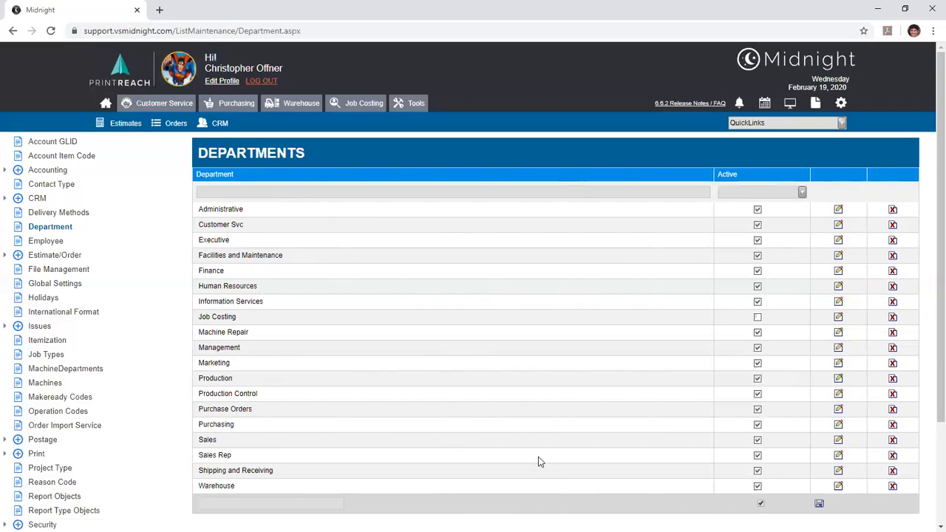
Open the Shift settings, review the hours and break times of First Shift, and close the shift
scroll(504, 461, down, 3)
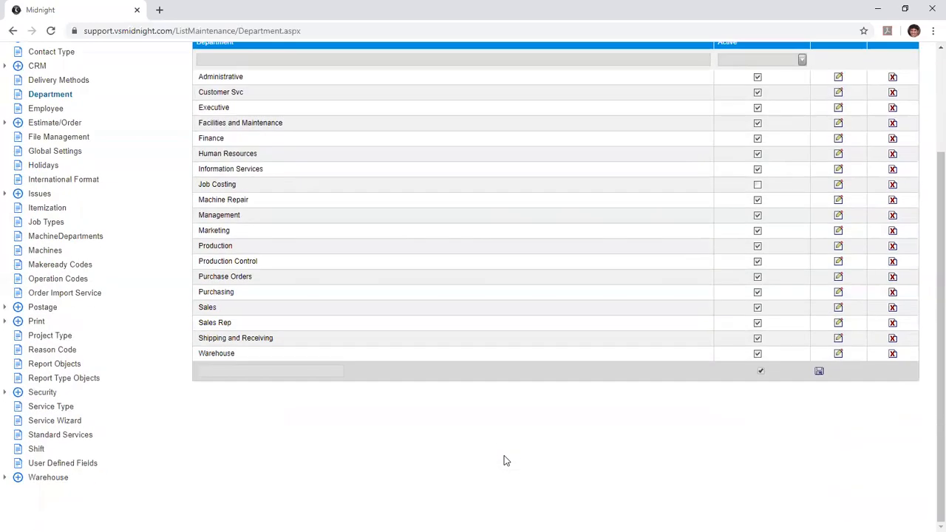
click(36, 449)
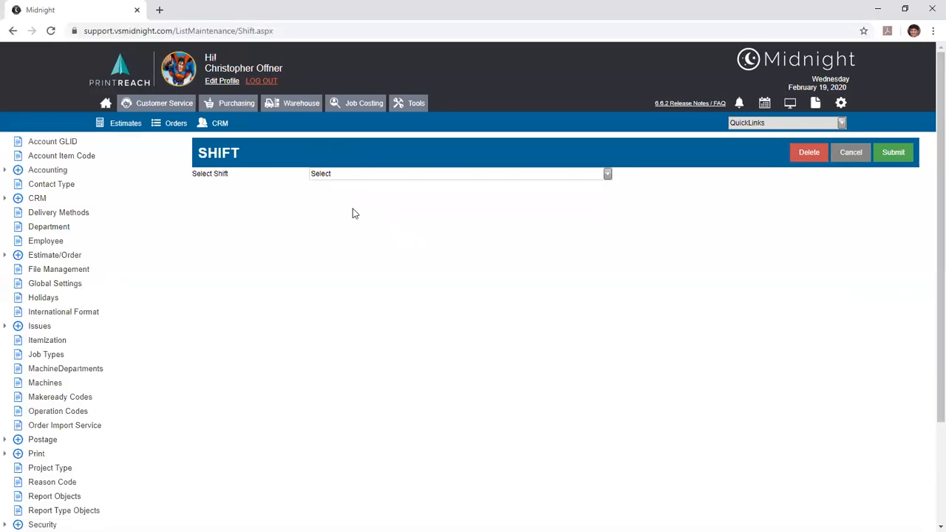
click(361, 174)
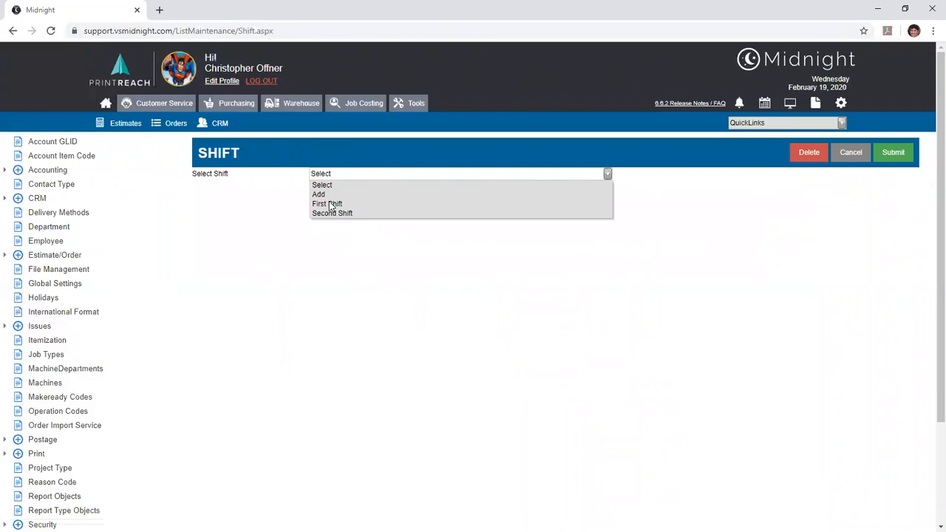
click(329, 203)
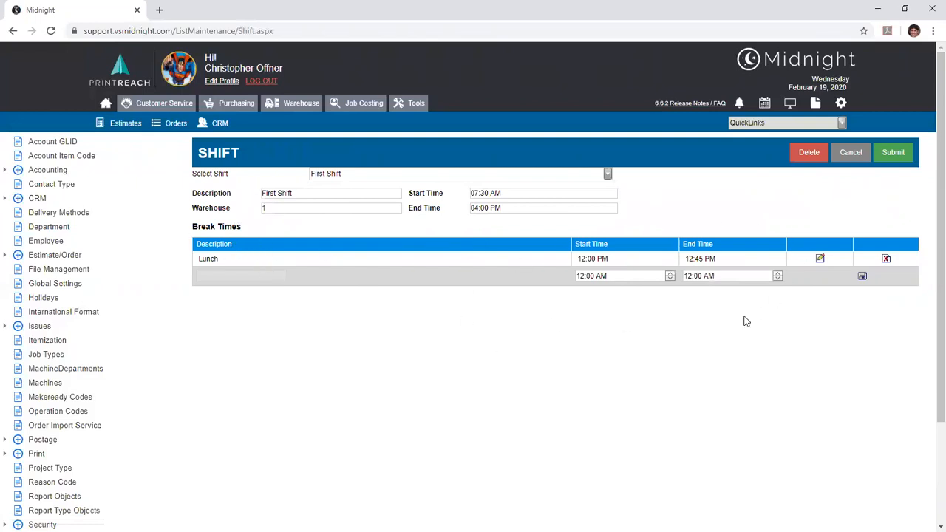
click(216, 278)
click(879, 164)
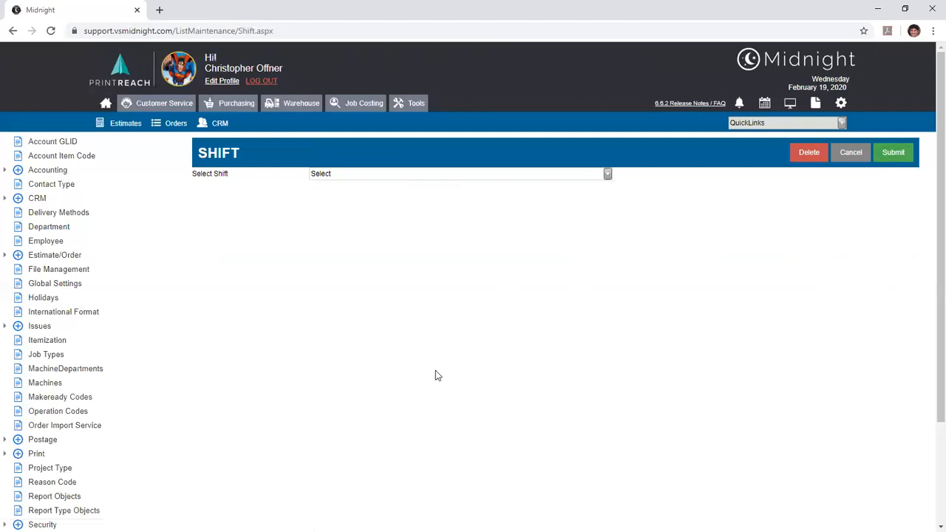
Open the Create Role list under Security, put the External User role into edit mode and leave editing
scroll(435, 373, down, 2)
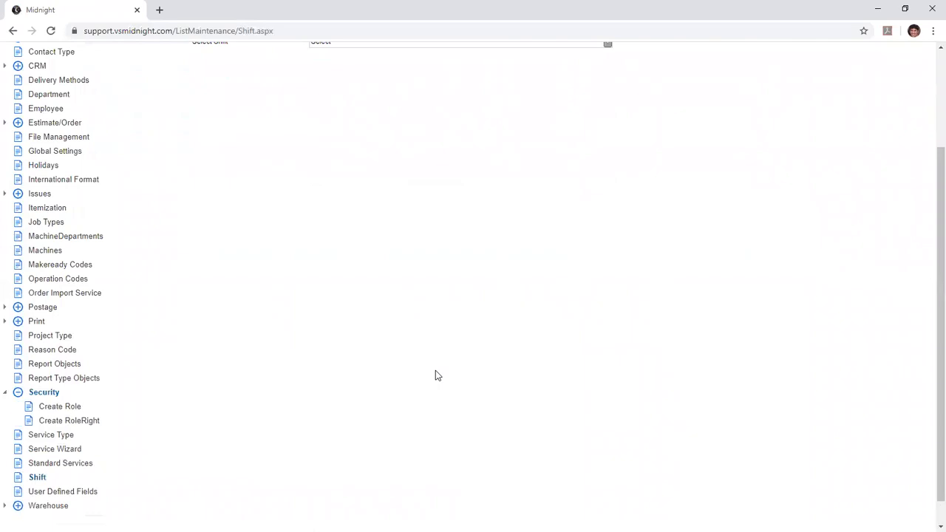
scroll(435, 374, down, 3)
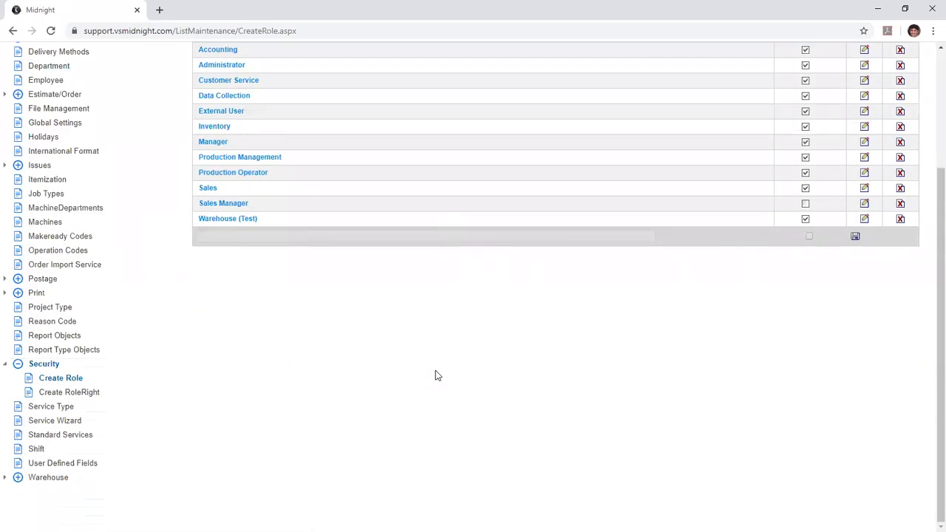
scroll(435, 375, up, 3)
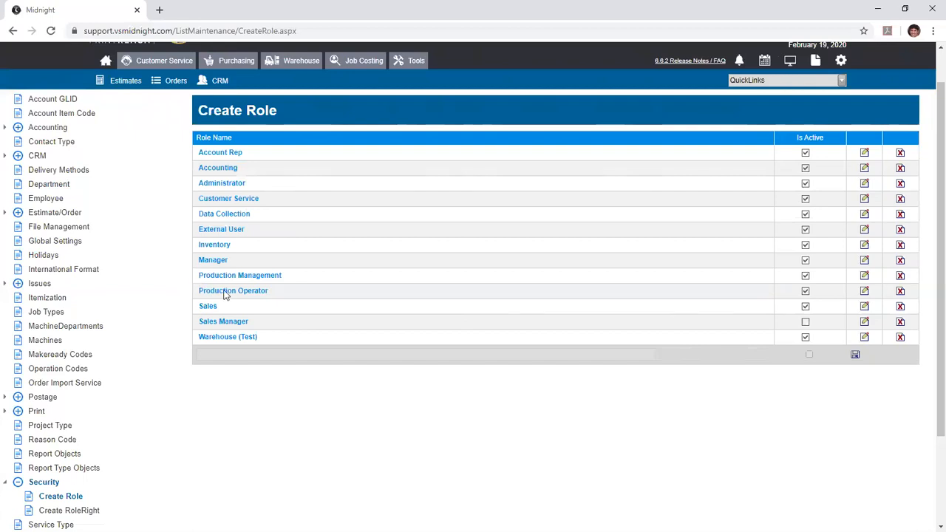
click(864, 230)
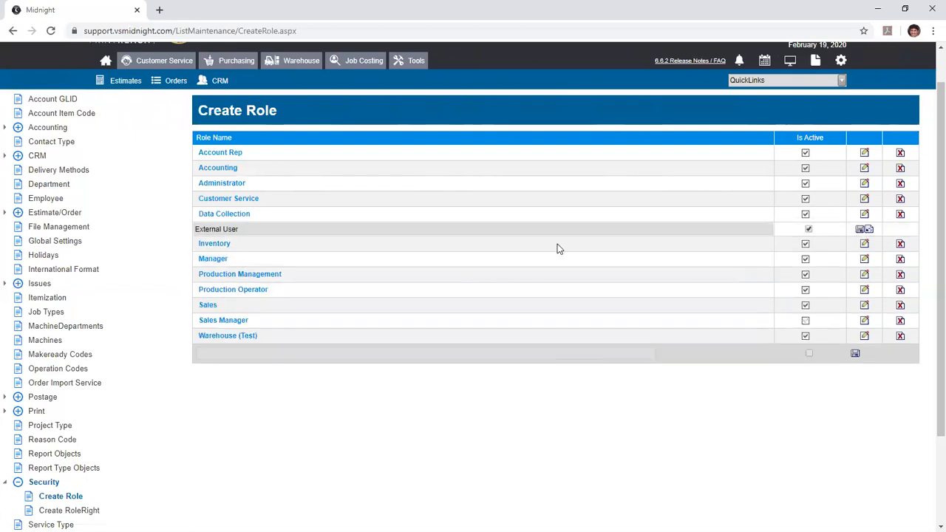
click(865, 230)
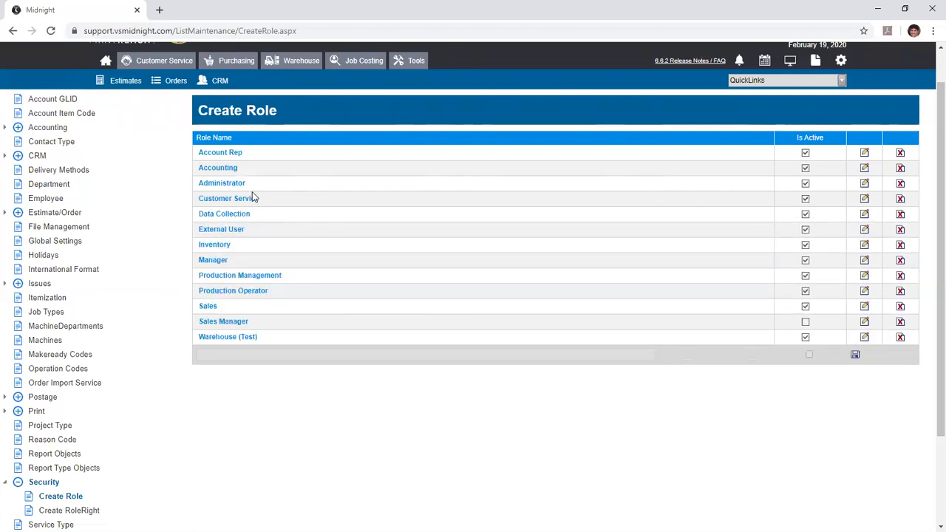
Examine the Administrator, Data Collection and External User entries in the role list
drag(252, 187, 202, 184)
drag(252, 215, 198, 220)
drag(252, 231, 197, 229)
click(274, 237)
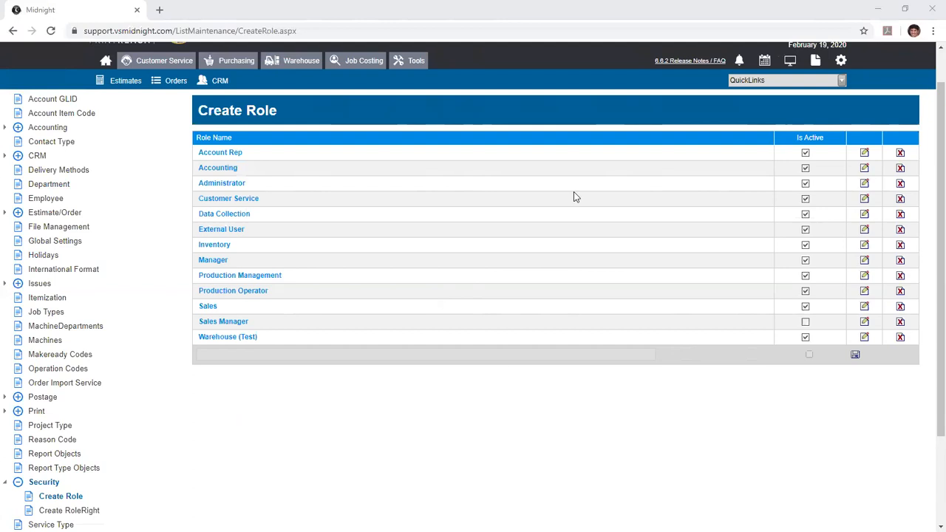
Open the Create RoleRight settings, choose the Customer Service role and review its module-level access, especially for Inventory
scroll(183, 288, down, 1)
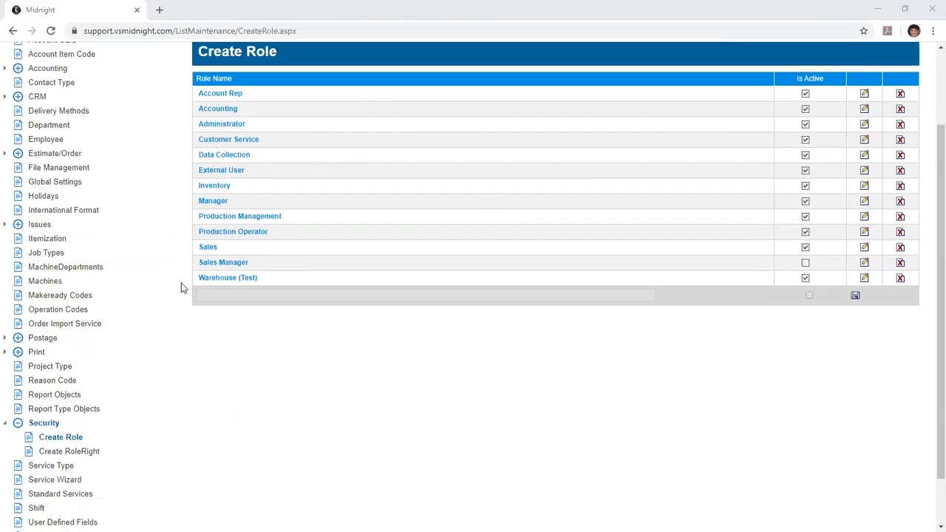
click(69, 451)
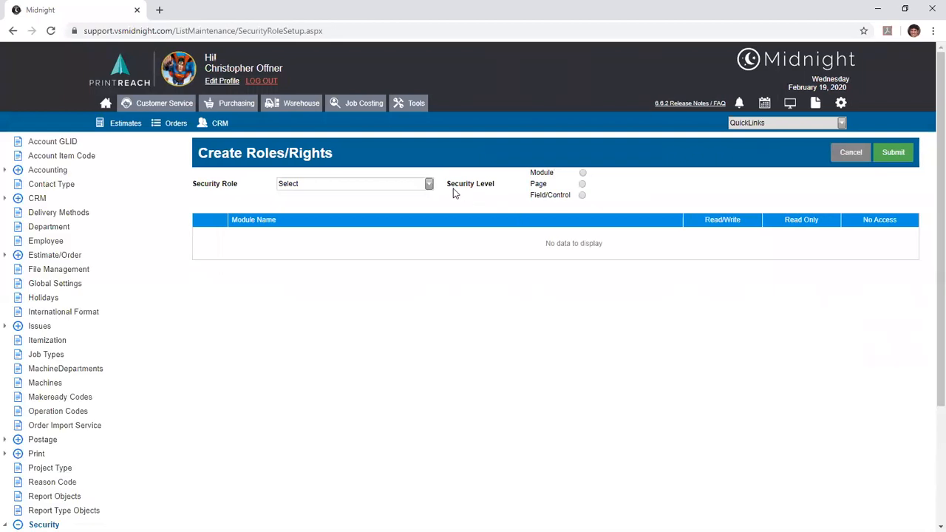
click(429, 184)
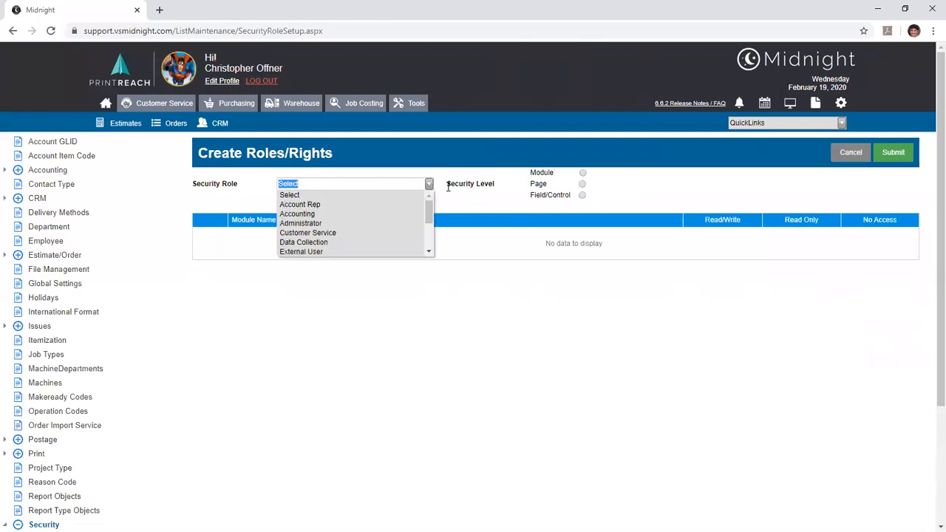
click(313, 233)
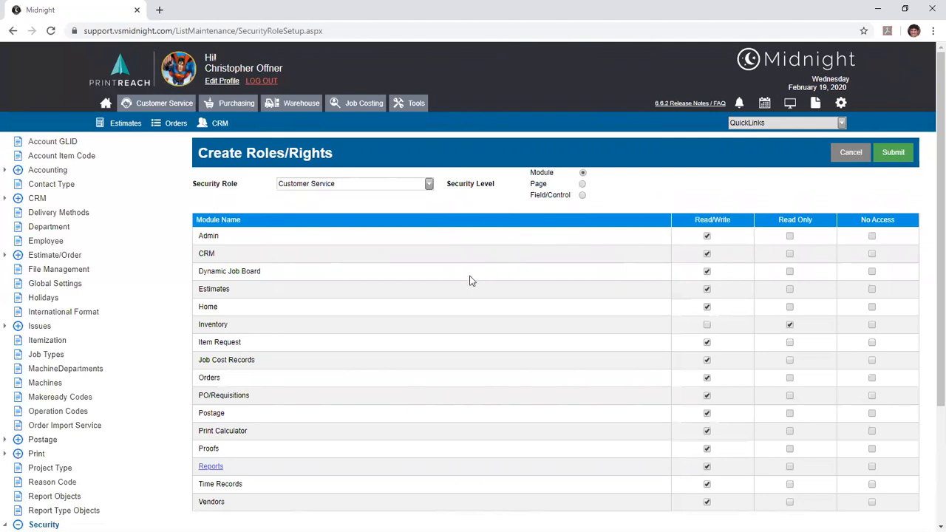
drag(232, 325, 198, 325)
click(589, 330)
Review the Customer Service role's page-level rights for Inventory and its field/control rights for the Order page, including deleteButton
click(582, 184)
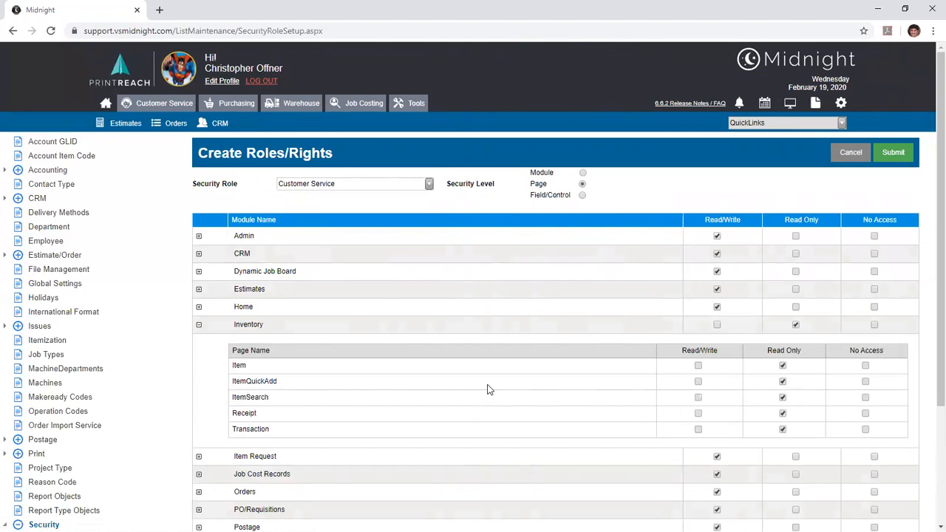
click(582, 195)
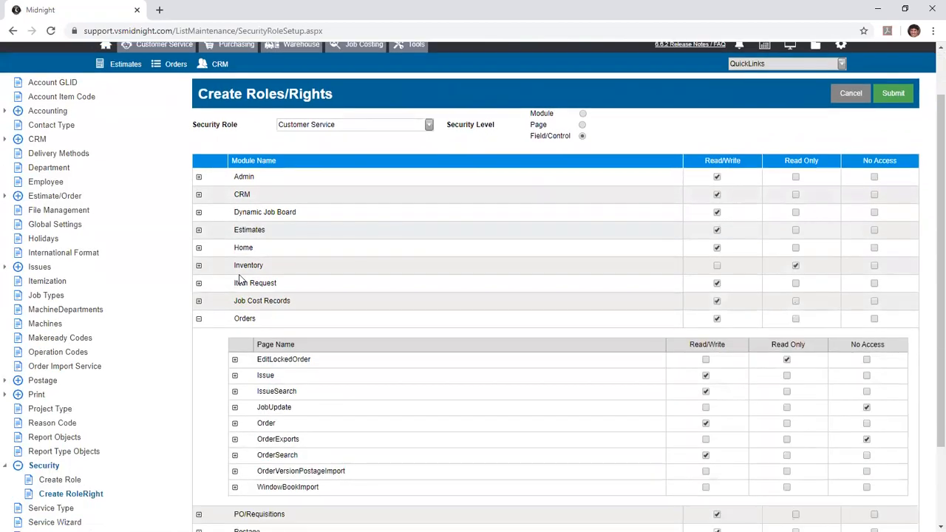
scroll(239, 279, down, 4)
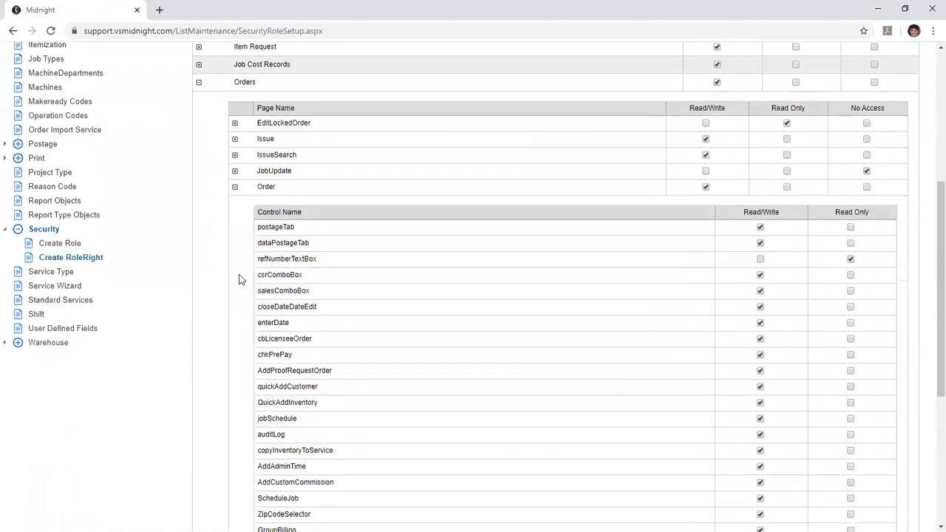
scroll(239, 278, down, 2)
drag(259, 293, 305, 294)
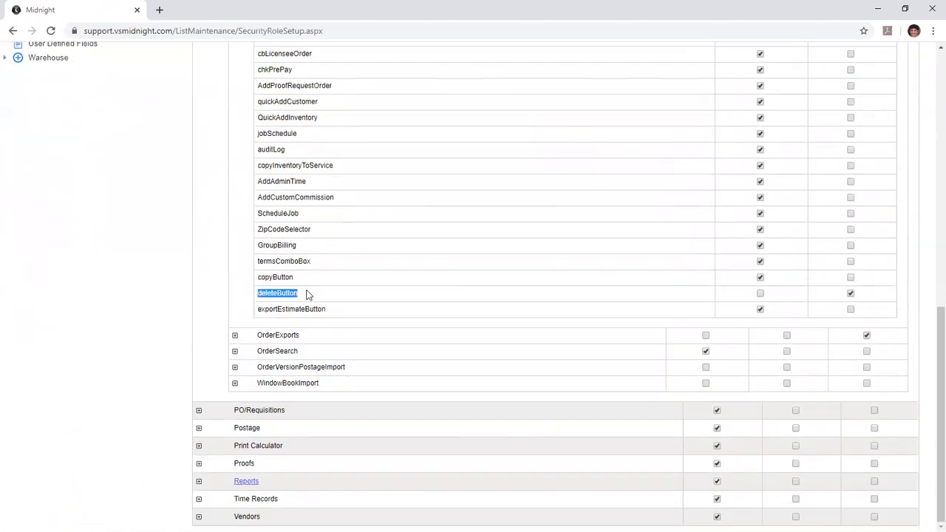
scroll(307, 294, up, 7)
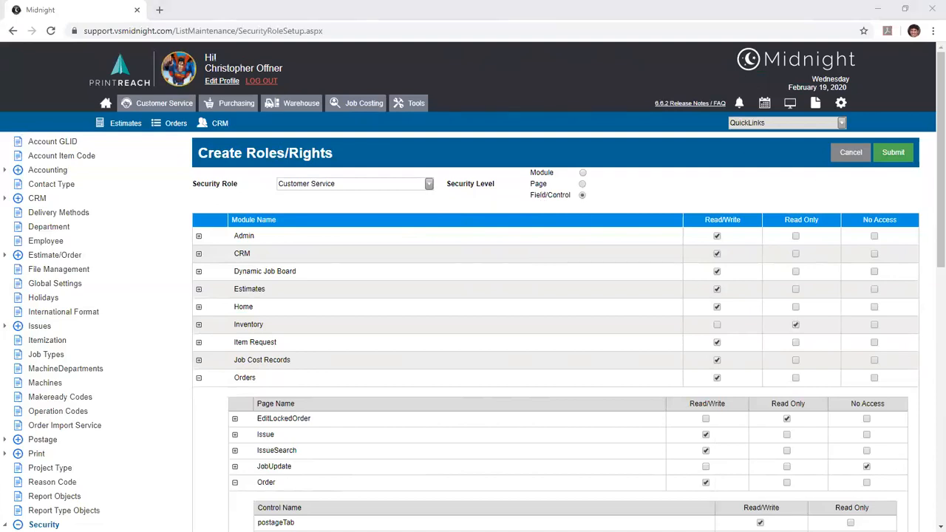
click(686, 199)
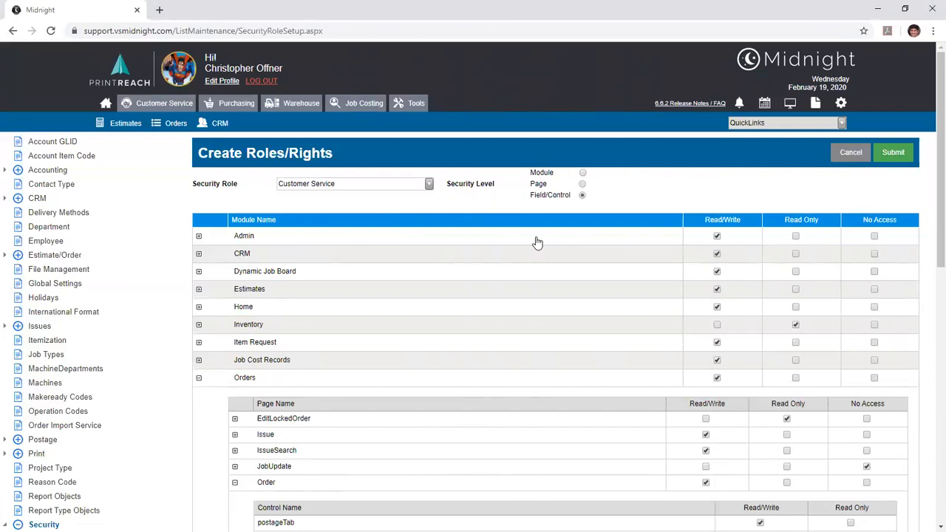
Open the Customer Service role's report security and add Bankruptcy Check (BEB) and Customer Activity Add to the locked out reports
scroll(537, 242, down, 3)
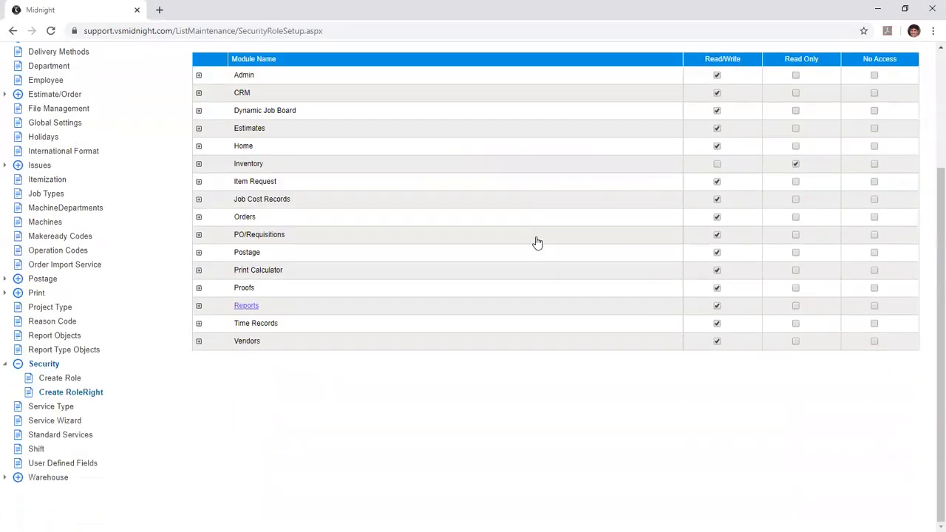
click(246, 306)
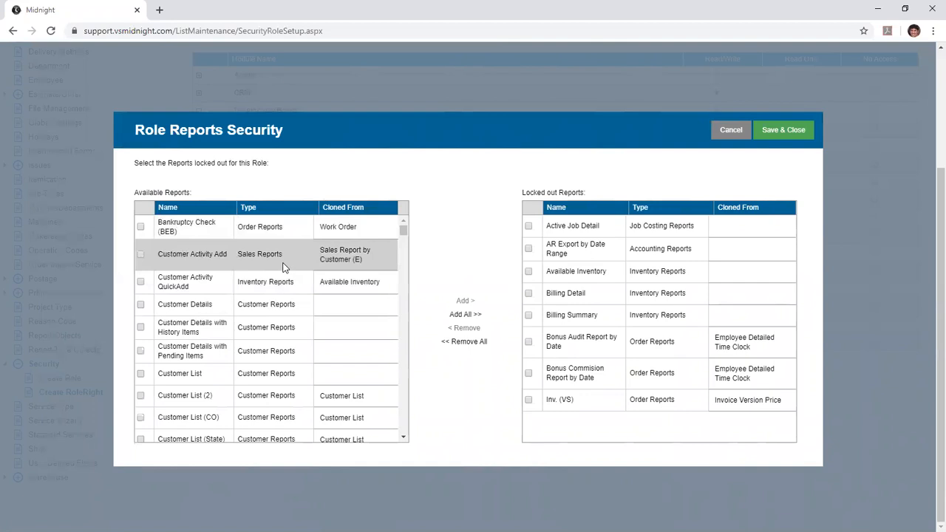
click(141, 227)
click(142, 254)
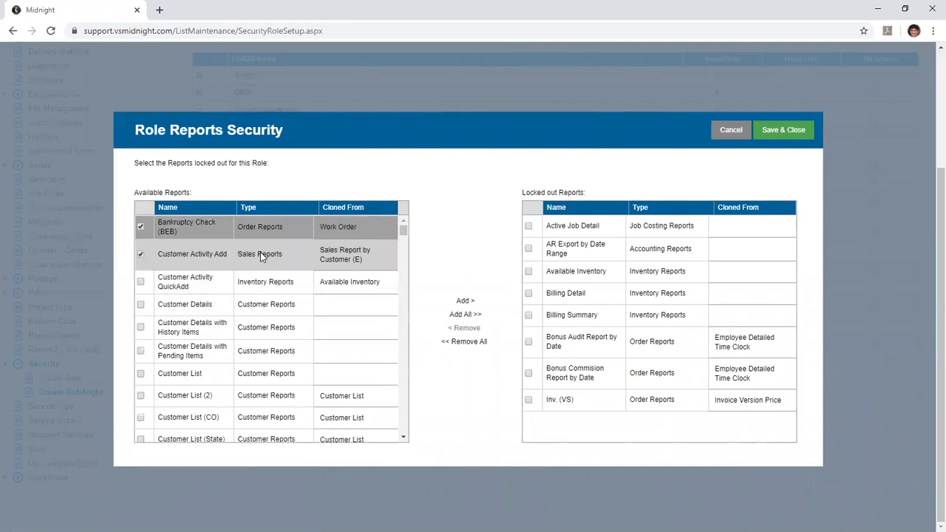
drag(135, 192, 163, 192)
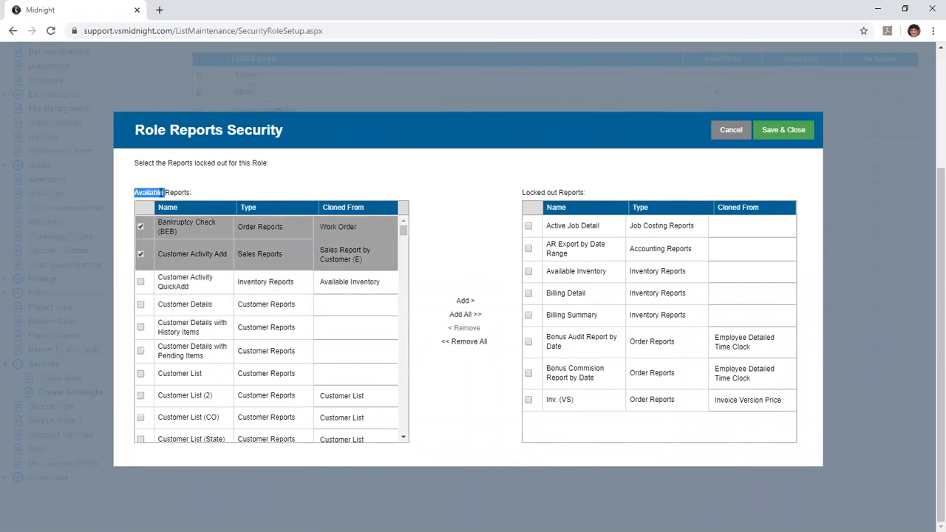
drag(523, 192, 586, 193)
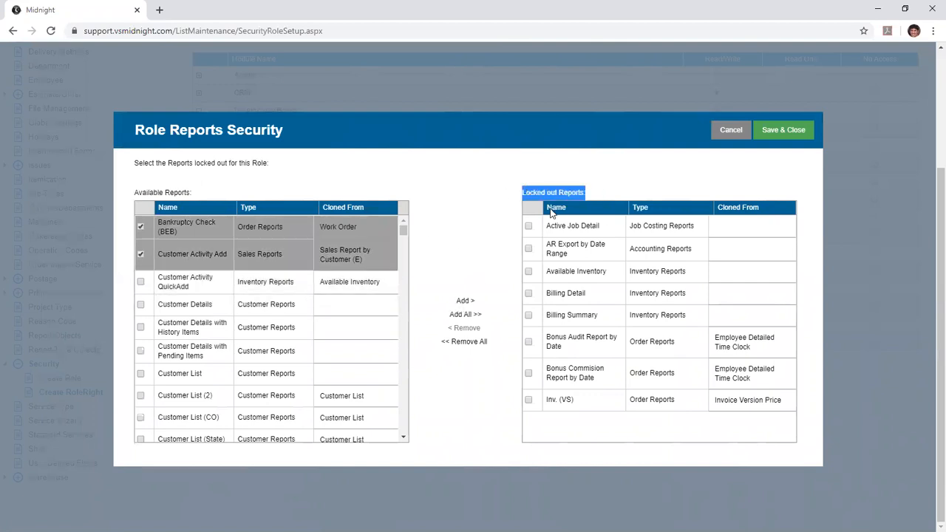
click(465, 300)
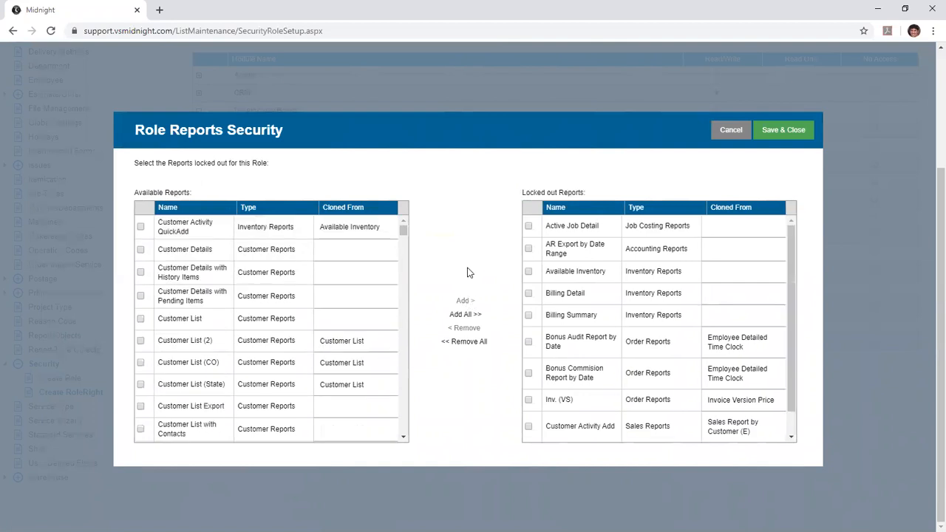
Remove Available Inventory from the locked out reports and save the role's report security
click(530, 274)
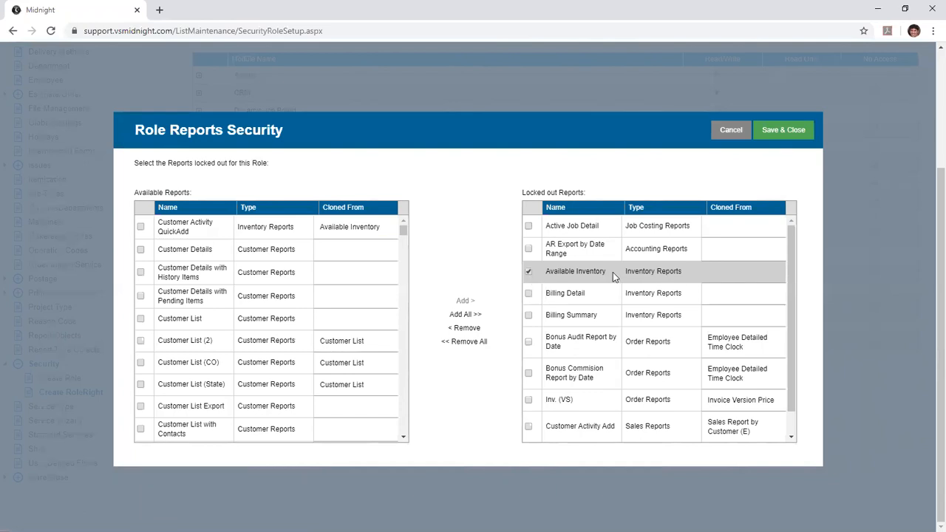
click(466, 330)
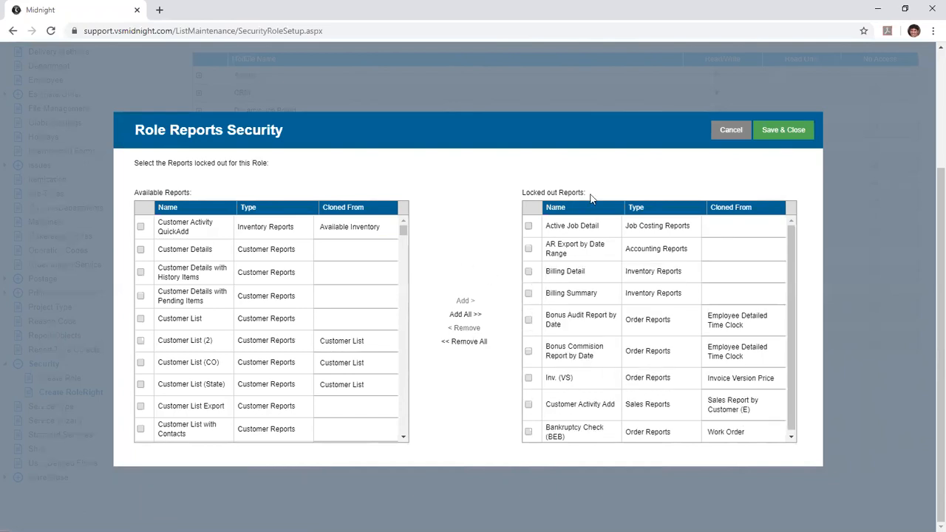
click(796, 136)
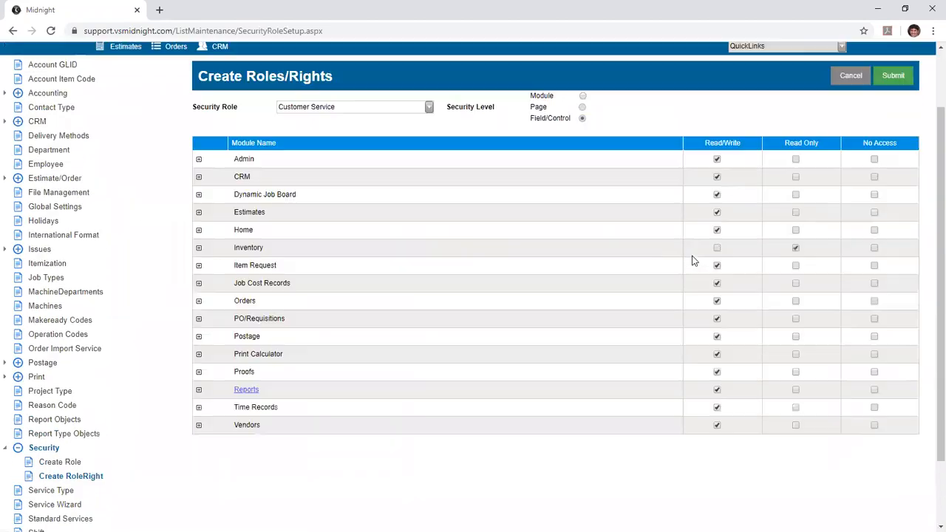
Save the Customer Service role's rights and open the employee list
click(893, 114)
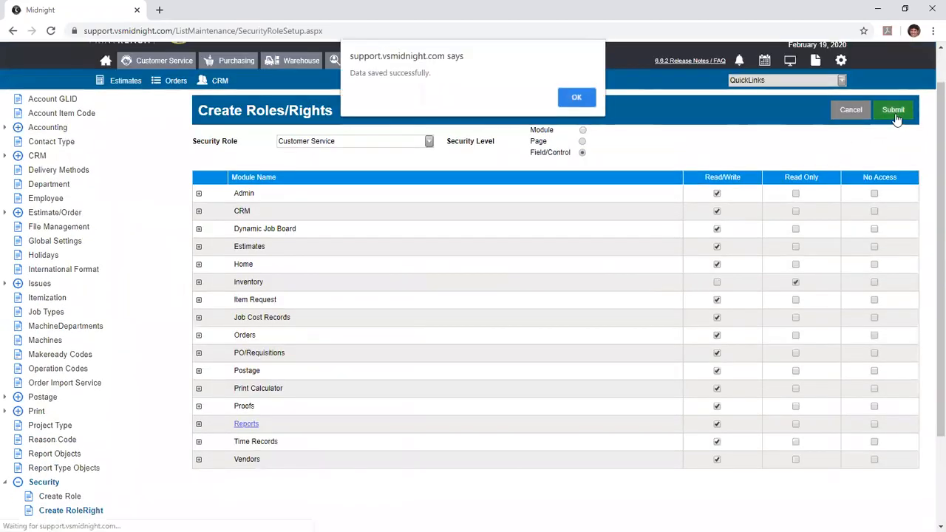
click(576, 99)
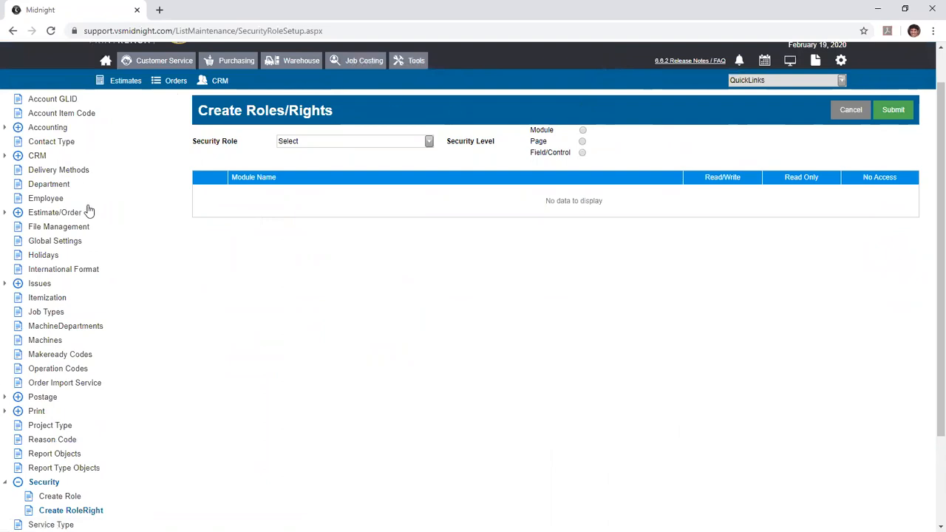
click(44, 200)
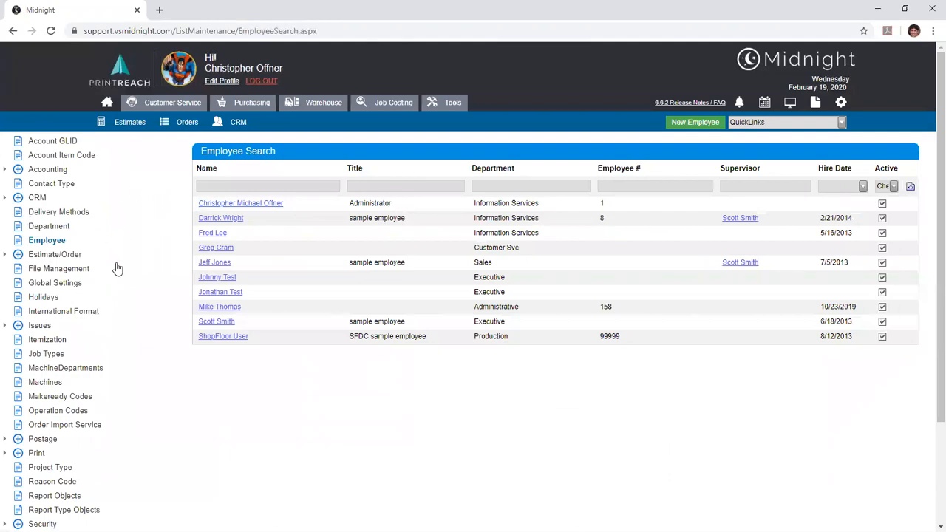
Filter the employee list by inactive and by active status, and clear the filter to list all employees
click(892, 188)
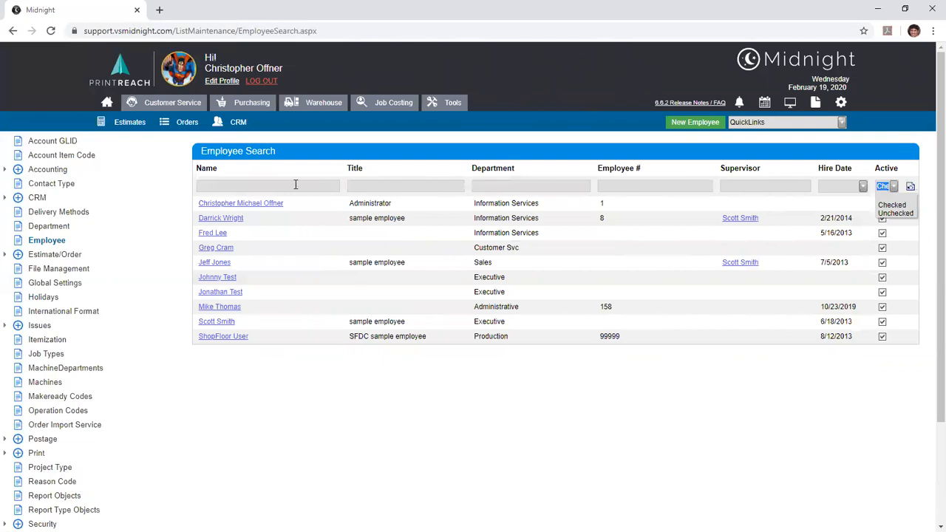
click(327, 184)
click(385, 185)
click(494, 184)
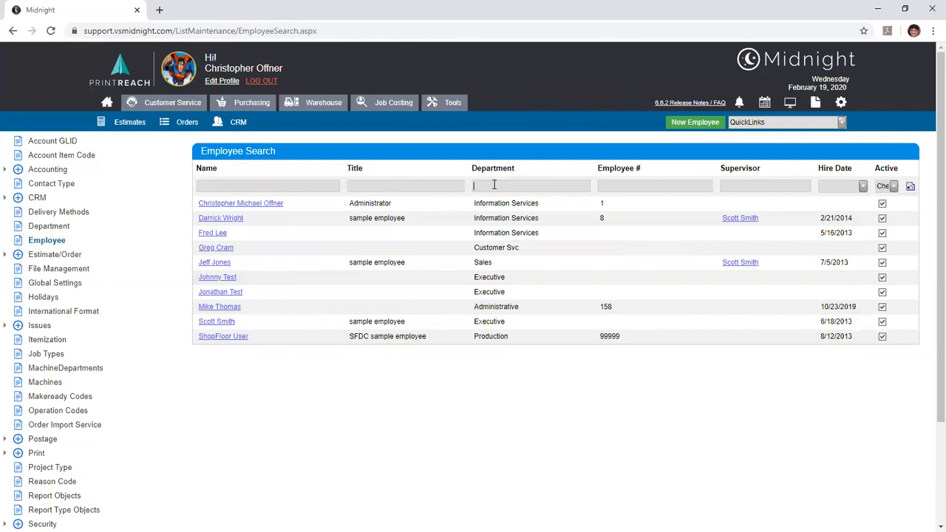
click(885, 186)
click(899, 213)
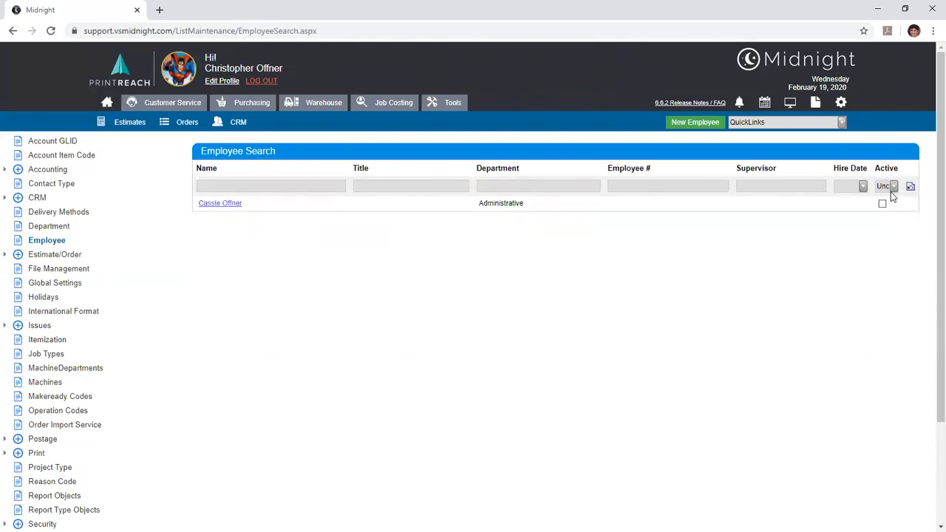
click(884, 189)
click(893, 205)
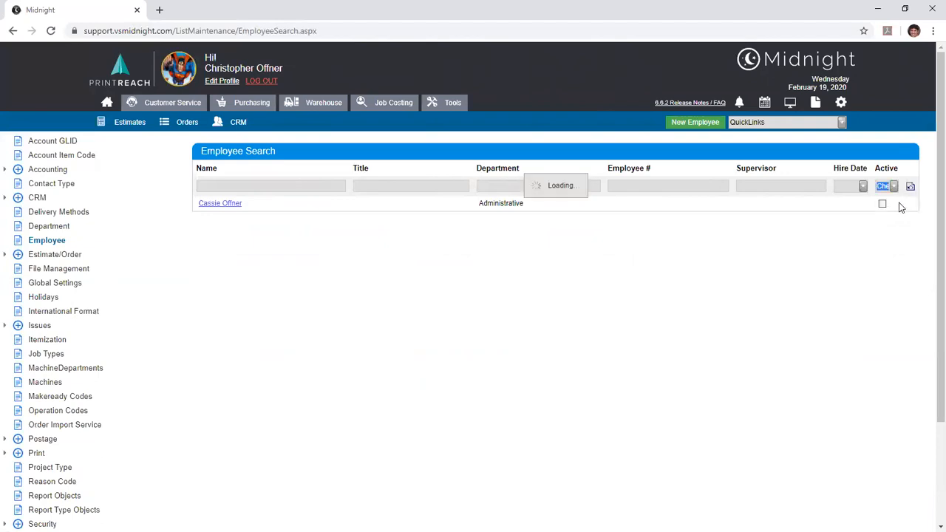
click(911, 188)
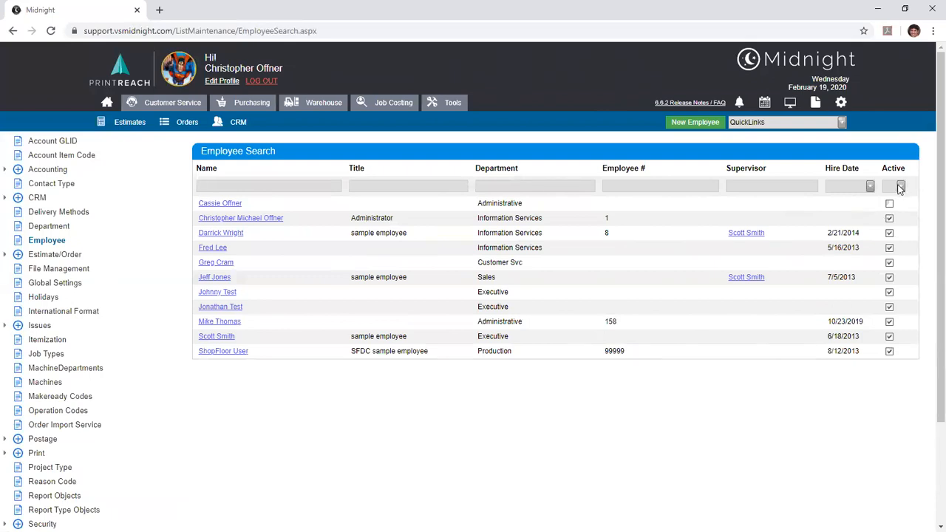
Start a new employee record and examine its name and initials fields
click(694, 123)
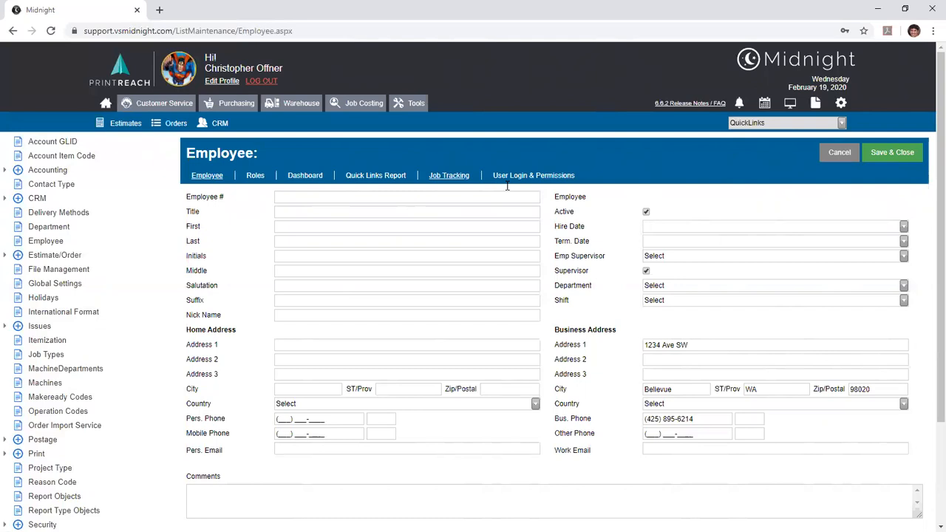
click(278, 231)
click(269, 243)
click(292, 244)
click(254, 247)
click(292, 255)
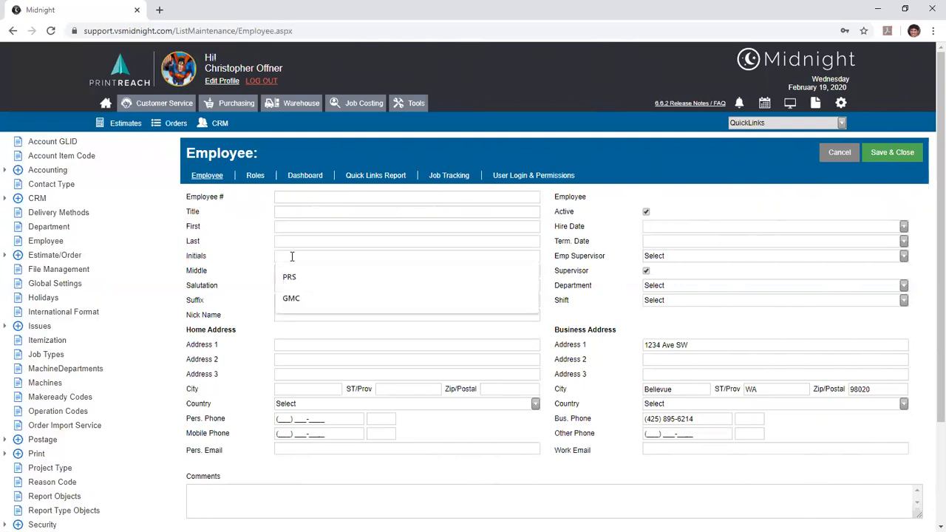
click(257, 255)
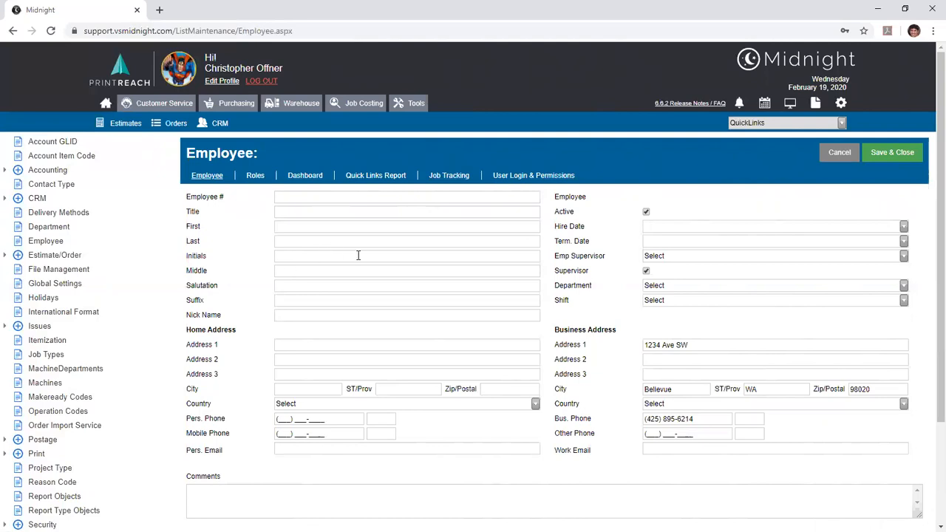
click(287, 257)
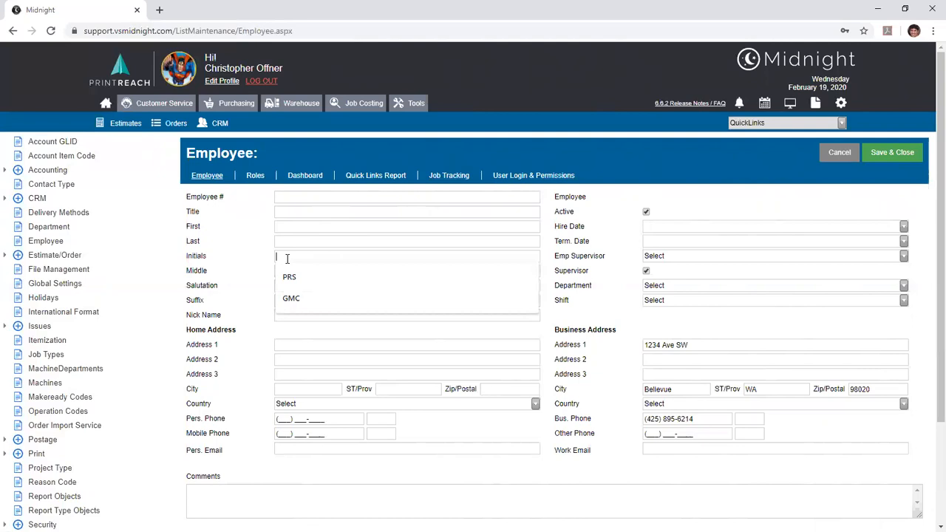
click(256, 237)
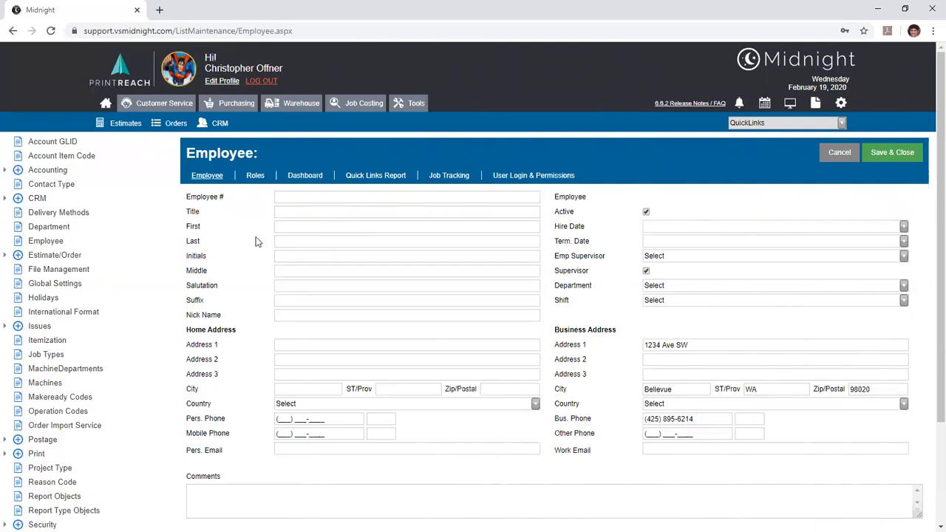
Examine the department and shift assignments available for the new employee
click(658, 289)
click(661, 295)
click(664, 302)
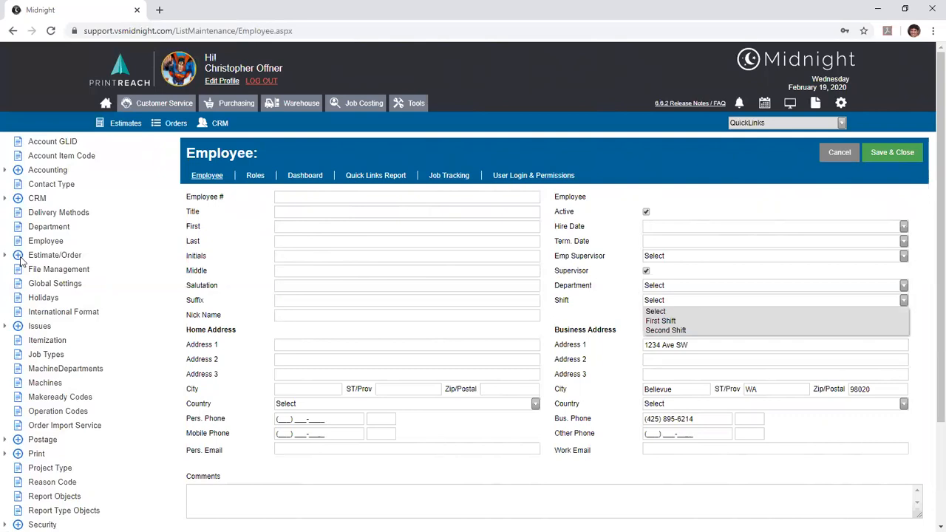
scroll(35, 278, down, 2)
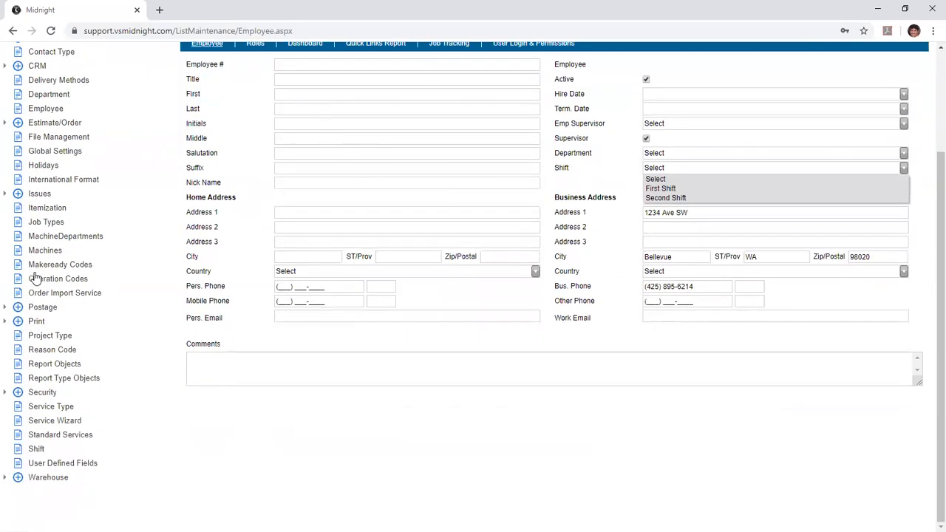
scroll(35, 278, up, 2)
click(675, 167)
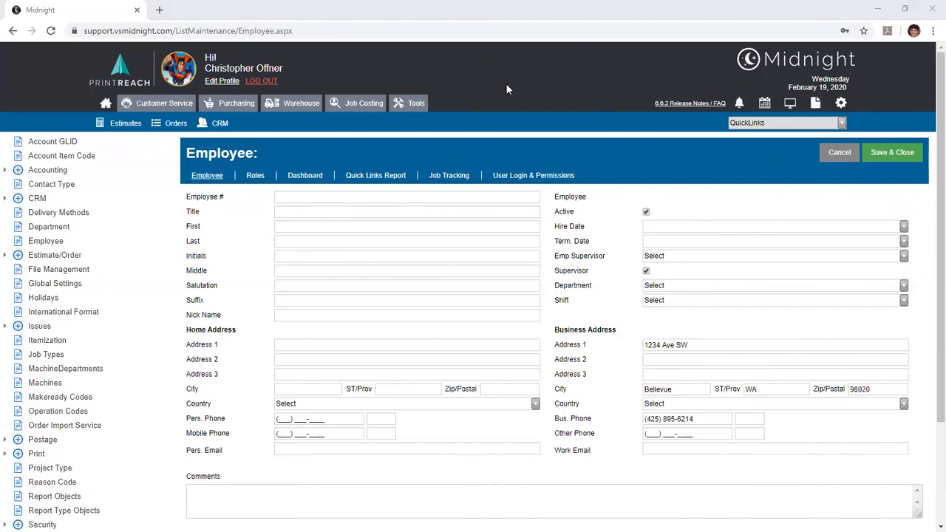
Examine the new employee's work e-mail and personal phone fields, leaving them blank
click(619, 245)
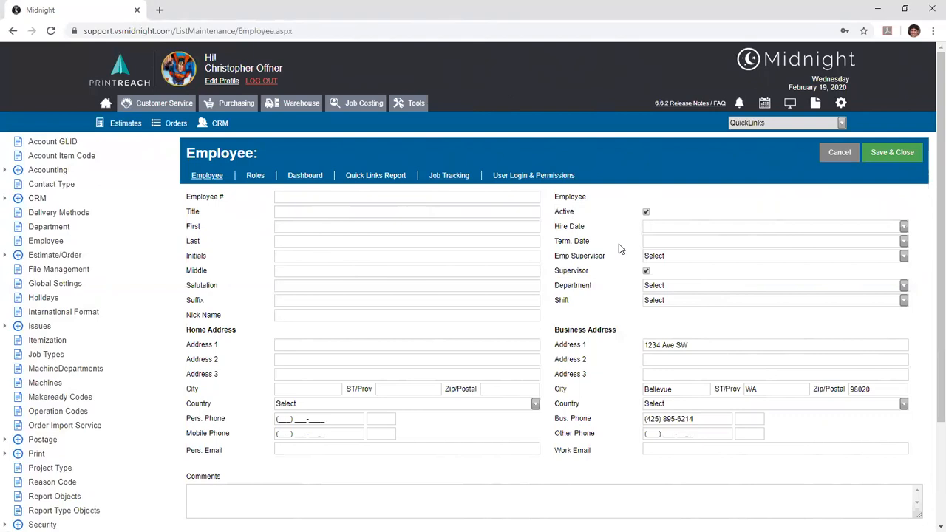
click(674, 448)
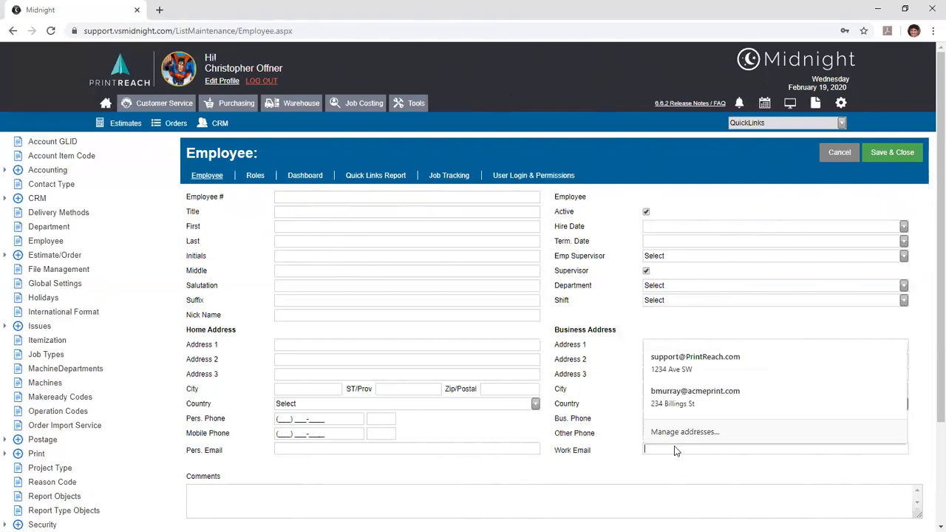
key(Down)
key(Return)
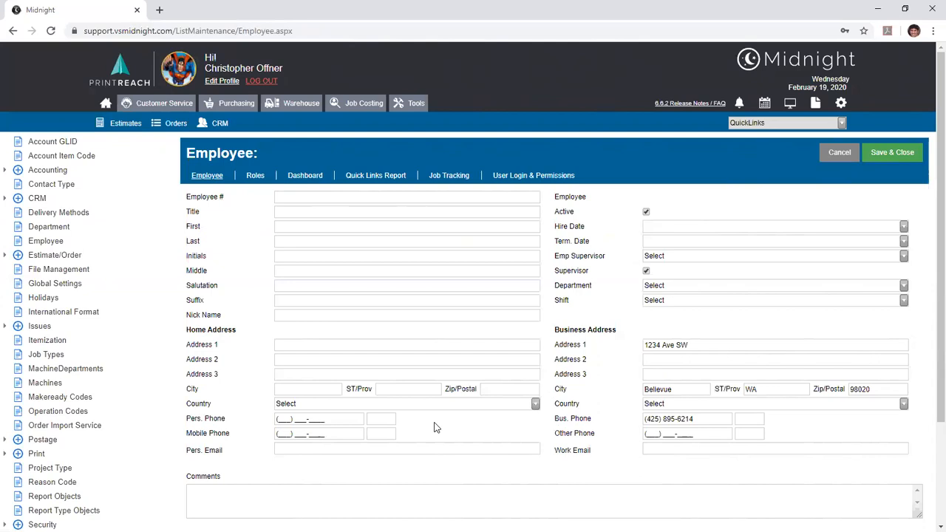
key(Tab)
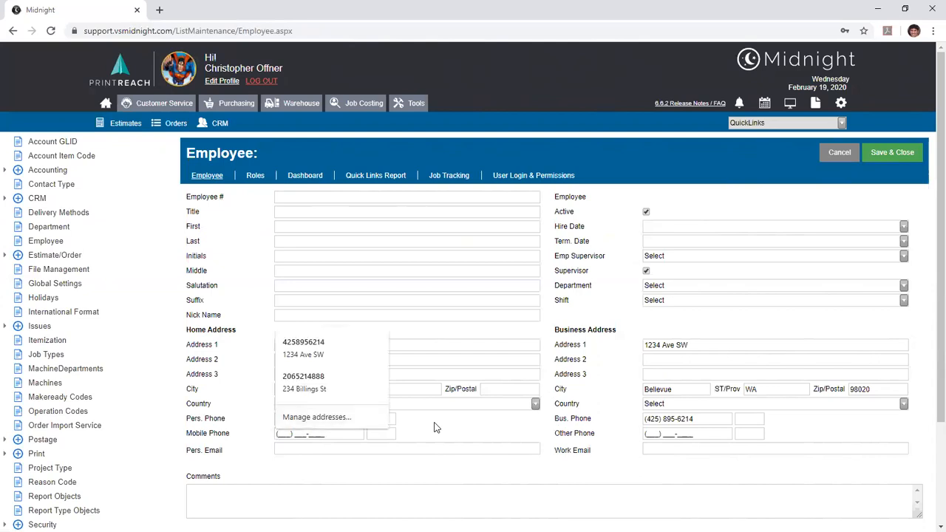
click(435, 425)
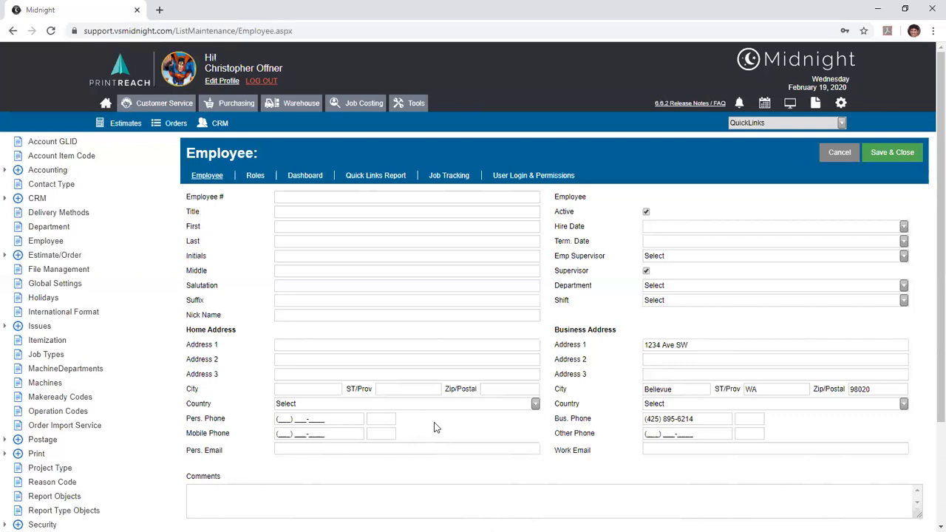
Review the new employee's role selections and add the Open Orders and Open Estimates widgets to the dashboard view
click(245, 185)
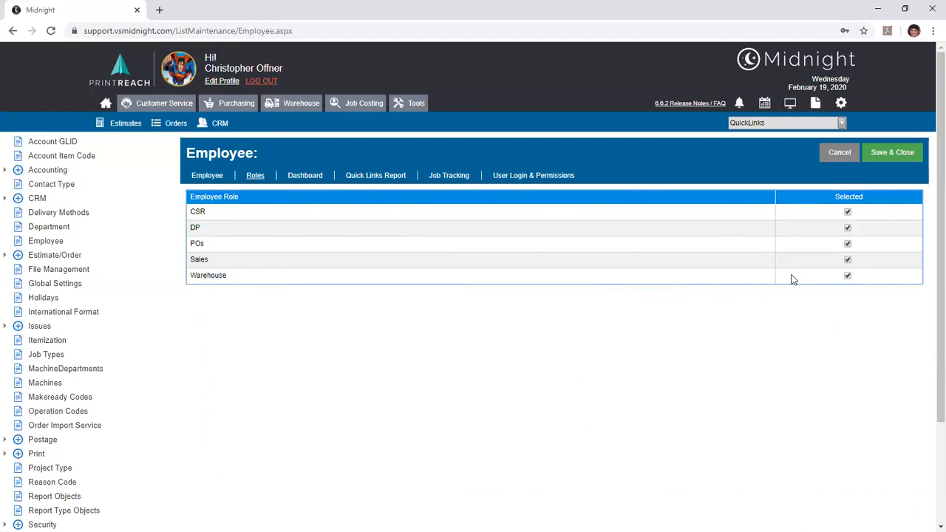
click(304, 175)
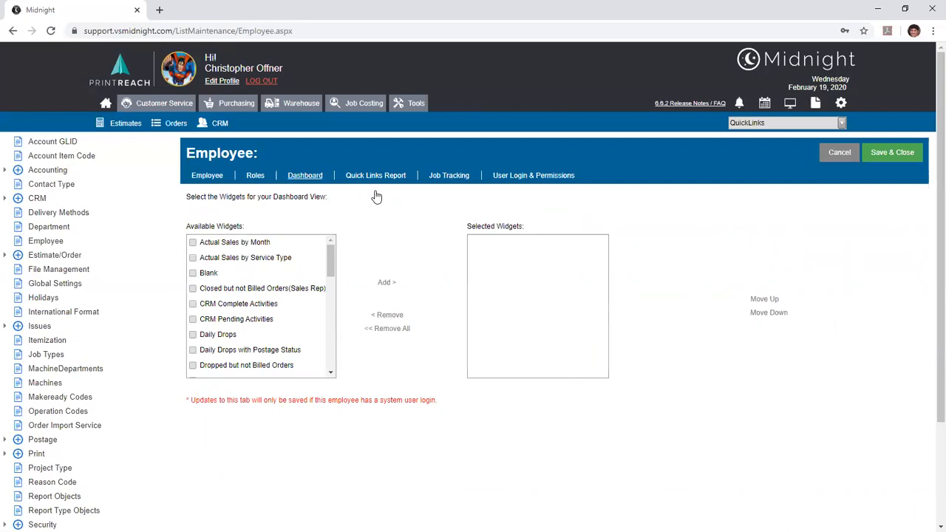
scroll(332, 273, down, 8)
scroll(339, 295, down, 2)
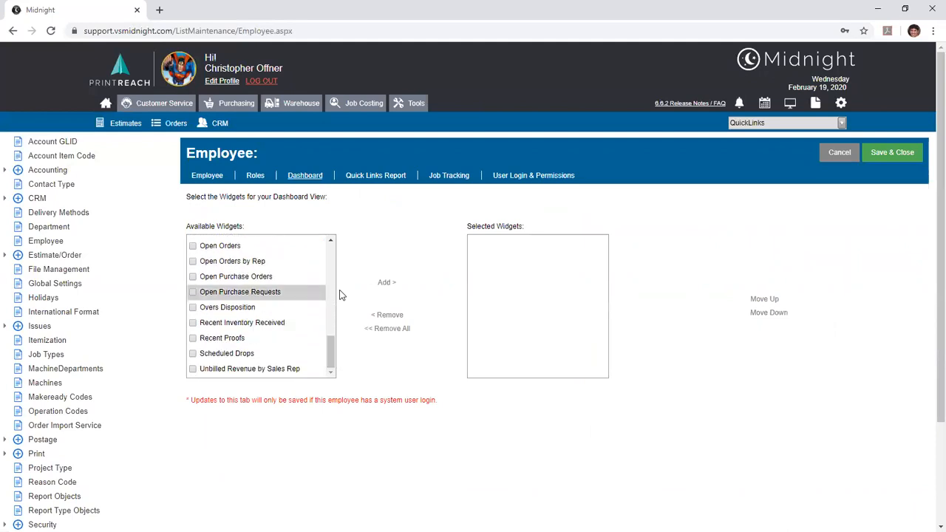
click(193, 246)
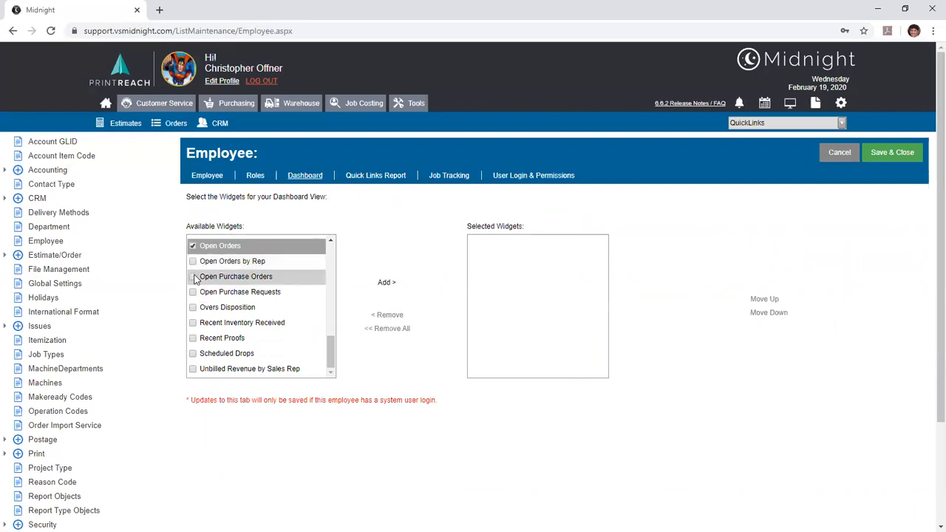
scroll(222, 310, up, 3)
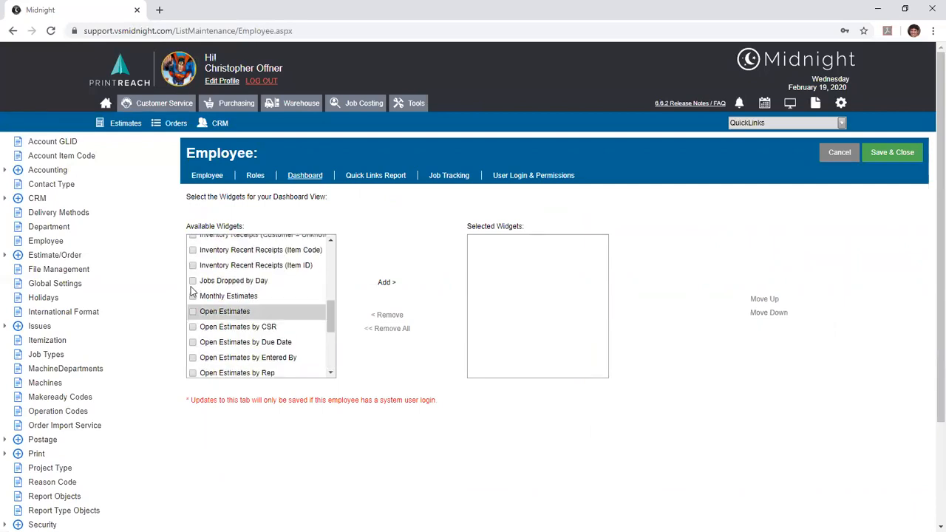
click(193, 312)
click(398, 287)
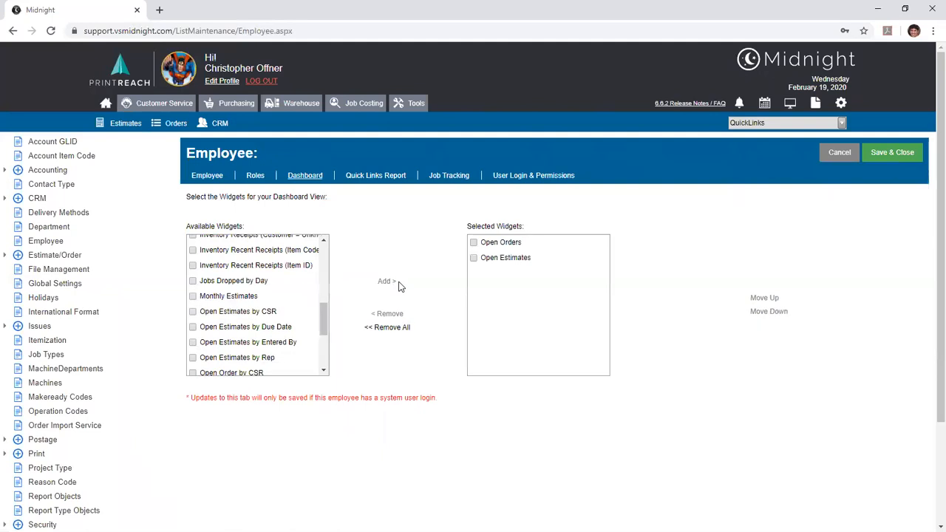
drag(467, 225, 496, 228)
click(496, 228)
drag(324, 319, 337, 260)
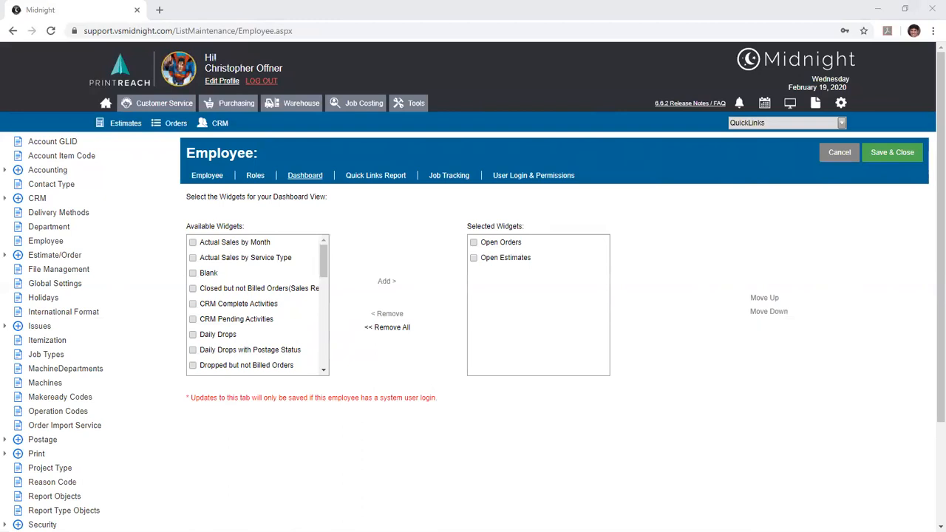
Examine the home page QuickLinks and the production reports that can be assigned to the new employee's Production Report quick link
click(367, 189)
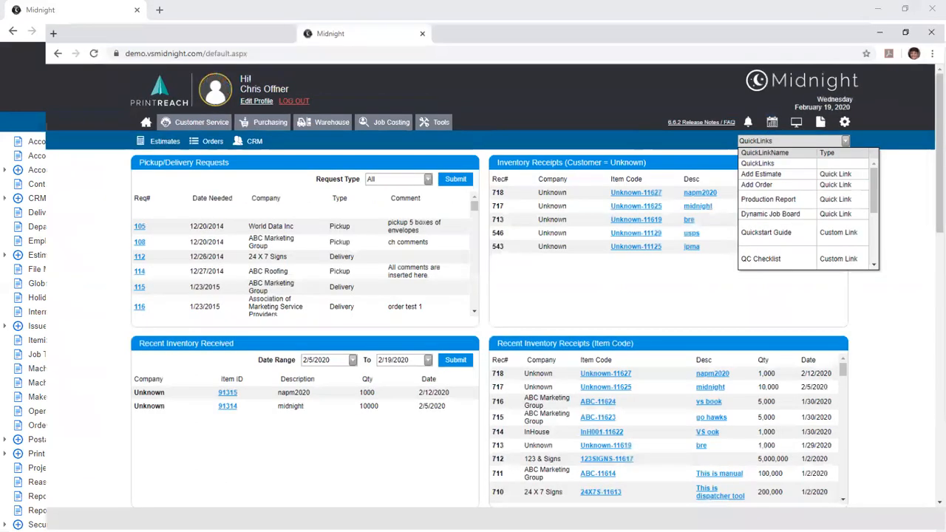
click(768, 124)
click(768, 124)
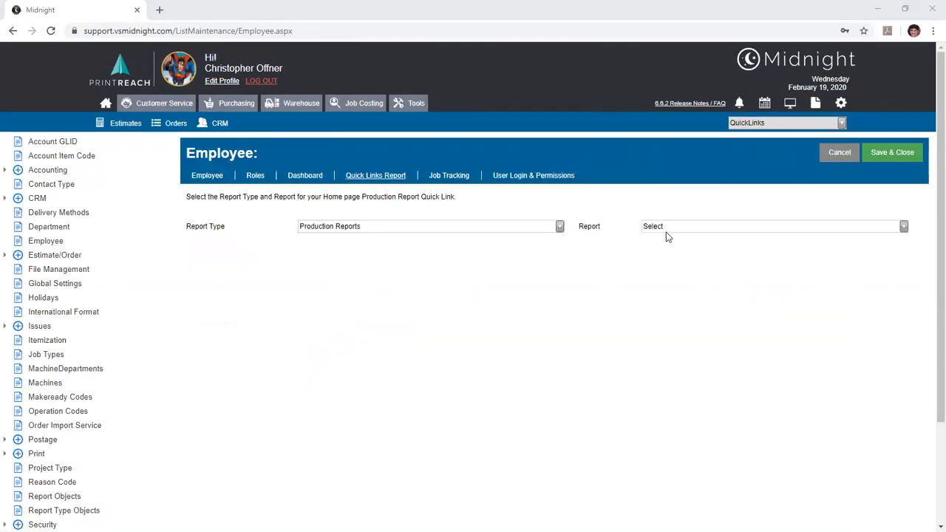
click(666, 230)
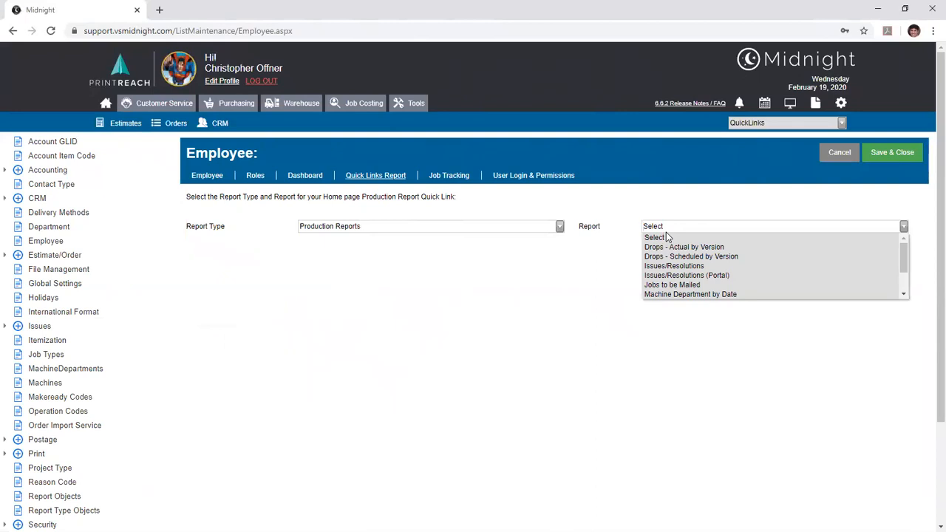
click(632, 270)
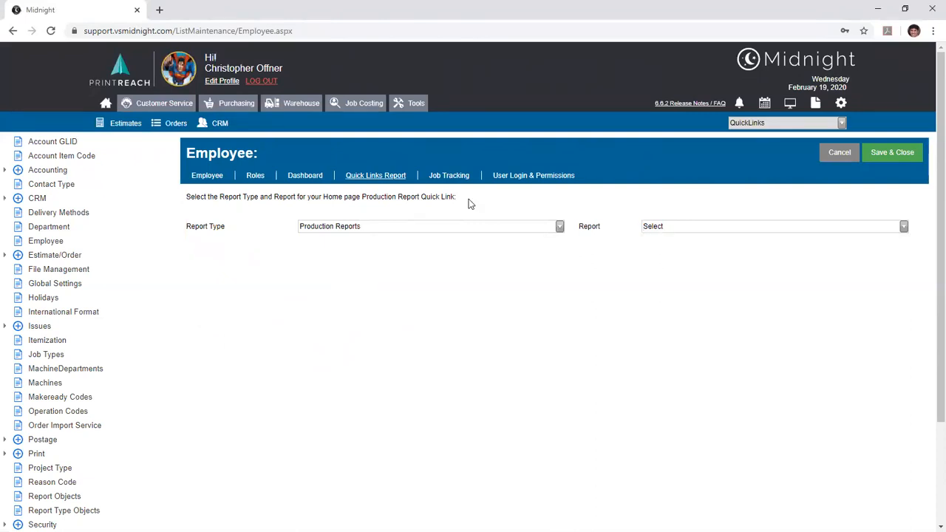
Review the new employee's job tracking, login and permission settings, and return to the general employee details
click(448, 175)
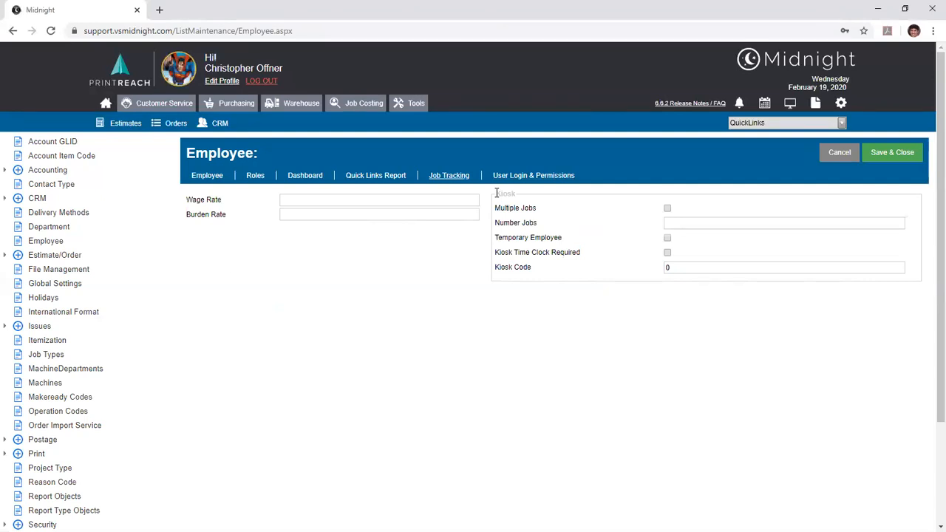
click(531, 175)
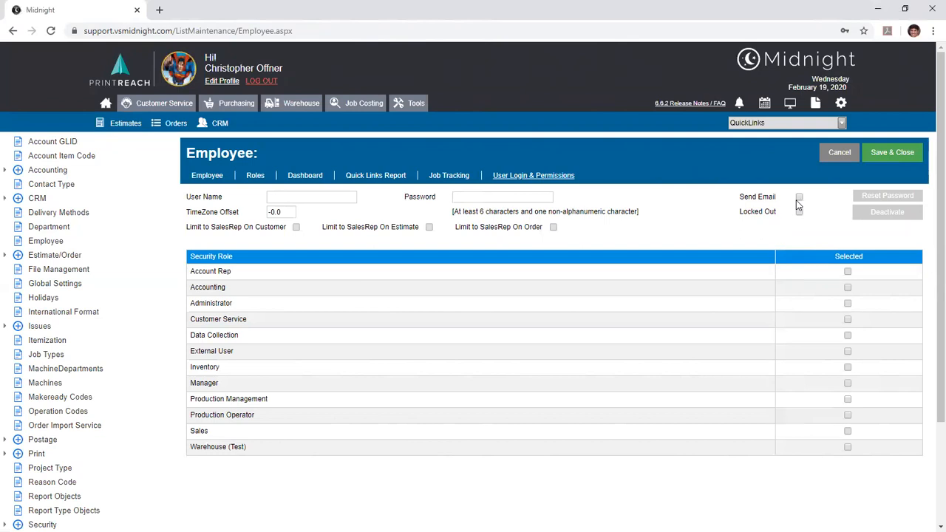
click(206, 178)
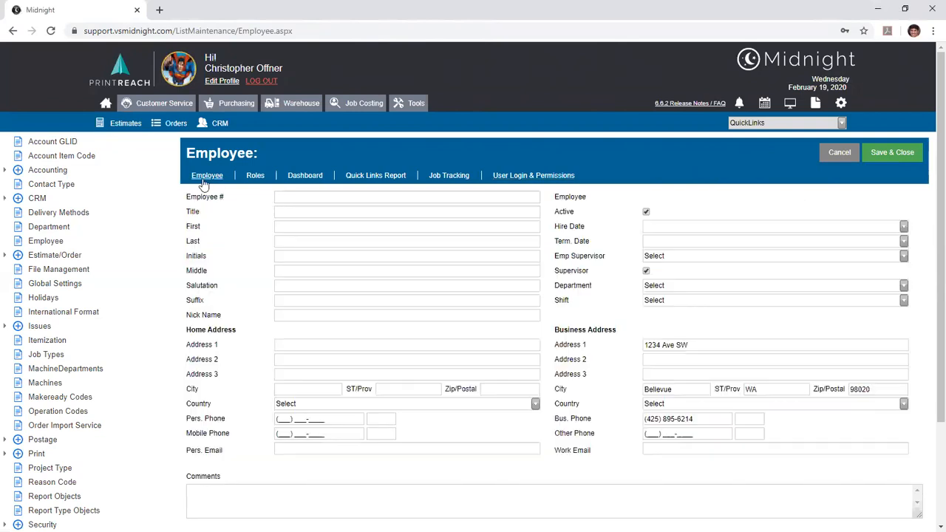
Review the new employee's user login and permission settings and the security roles that can be assigned
drag(559, 449, 588, 451)
click(533, 175)
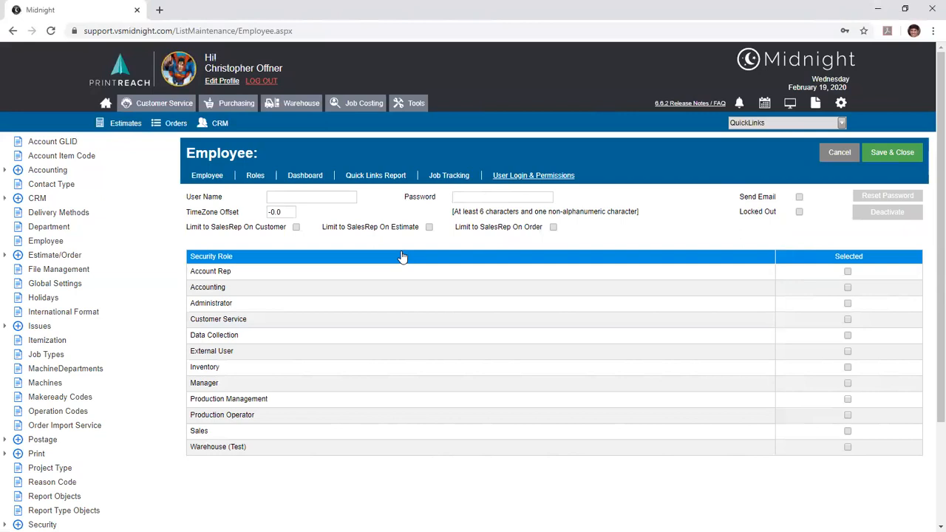
scroll(254, 292, down, 3)
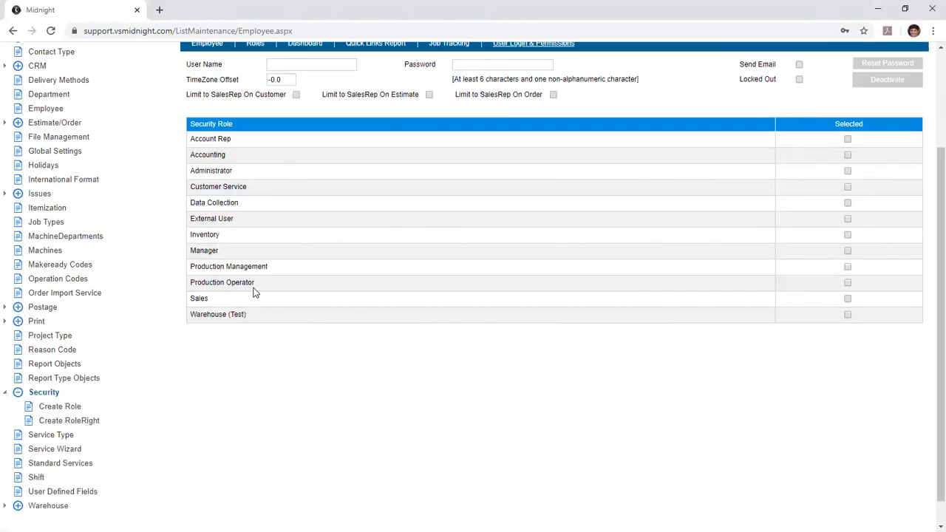
scroll(253, 291, up, 3)
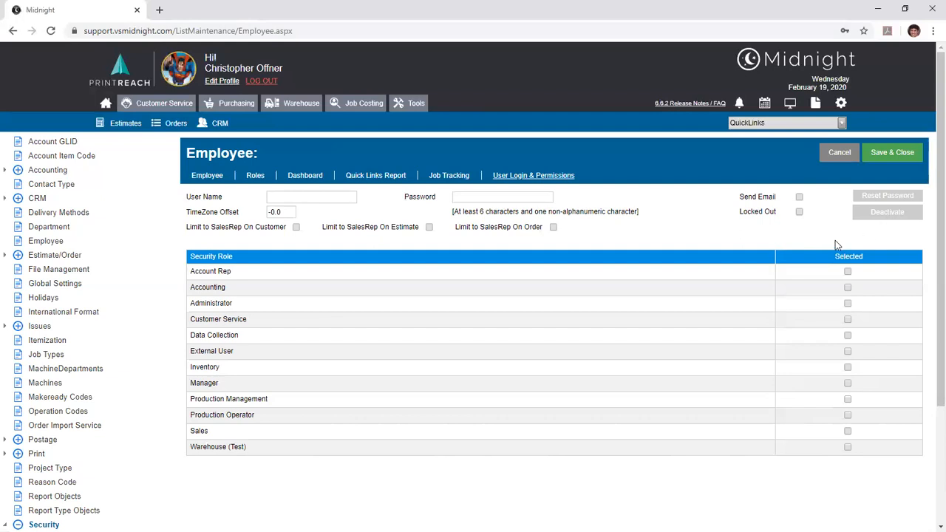
Enable Send Email for the new employee's login and examine the user name field and the password requirements
click(306, 197)
drag(744, 197, 768, 195)
click(769, 196)
mouse_move(172, 31)
mouse_down()
mouse_move(83, 31)
mouse_move(173, 33)
mouse_up()
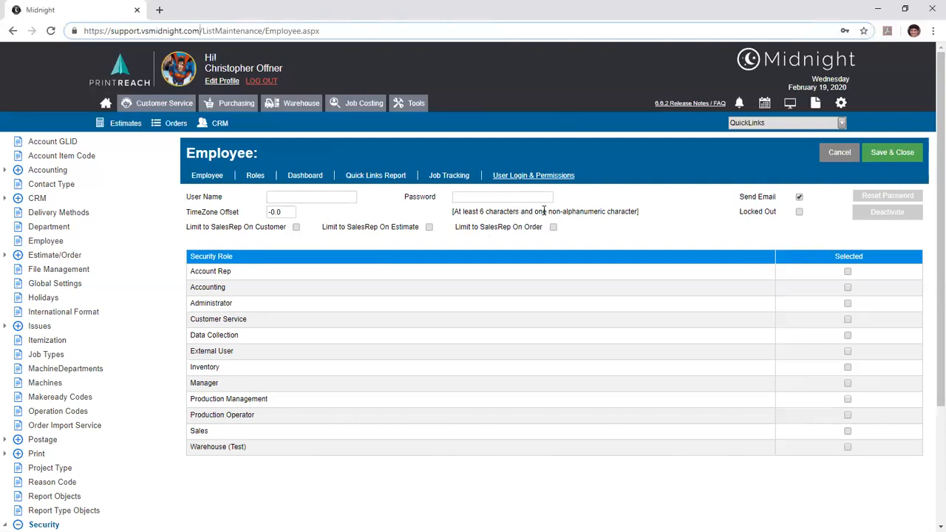
drag(534, 212, 638, 213)
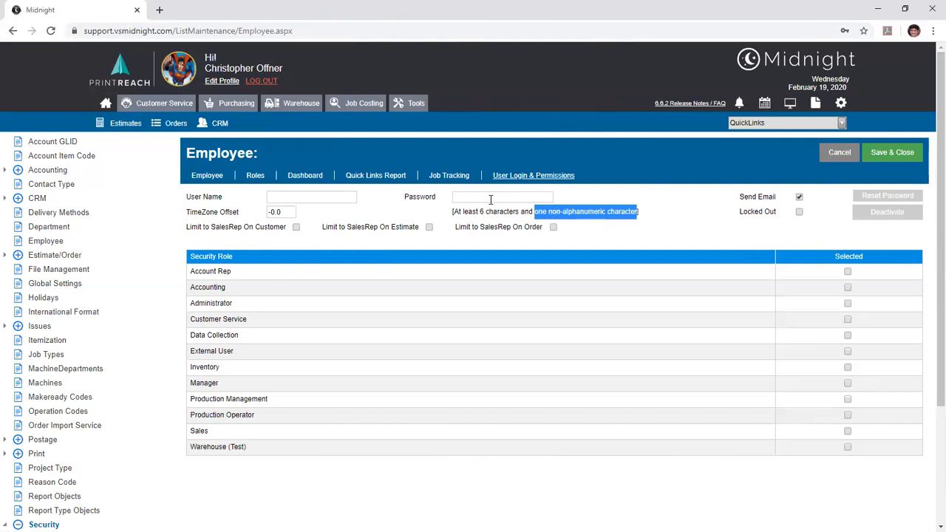
click(603, 208)
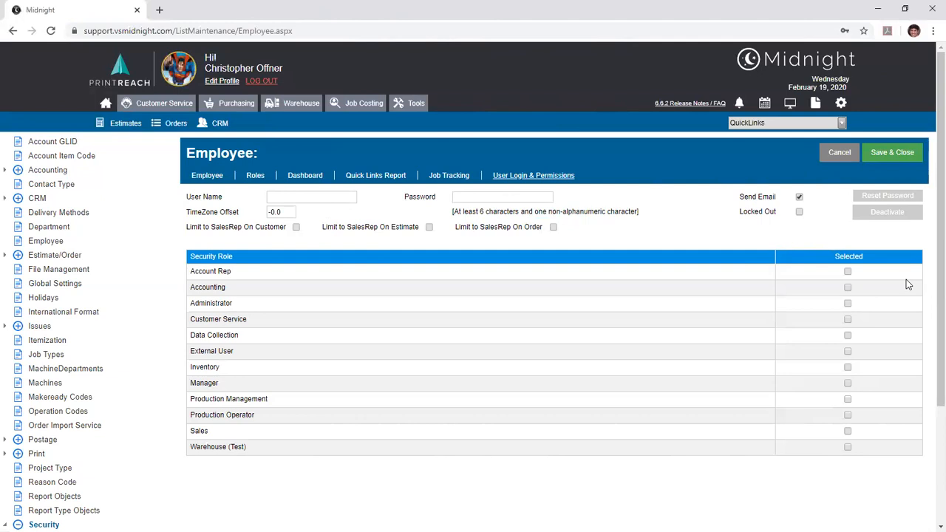
Try to save the new employee record, and cancel it to return to the employee list
click(872, 154)
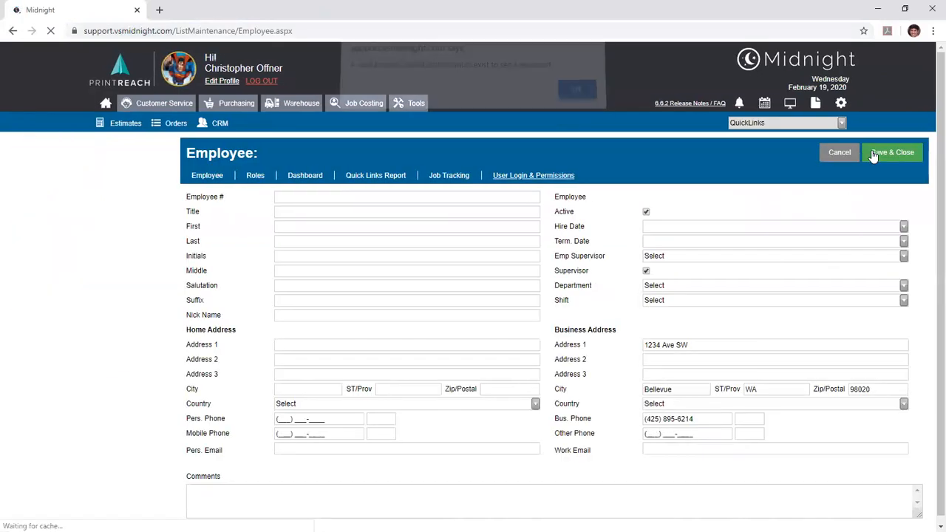
click(567, 100)
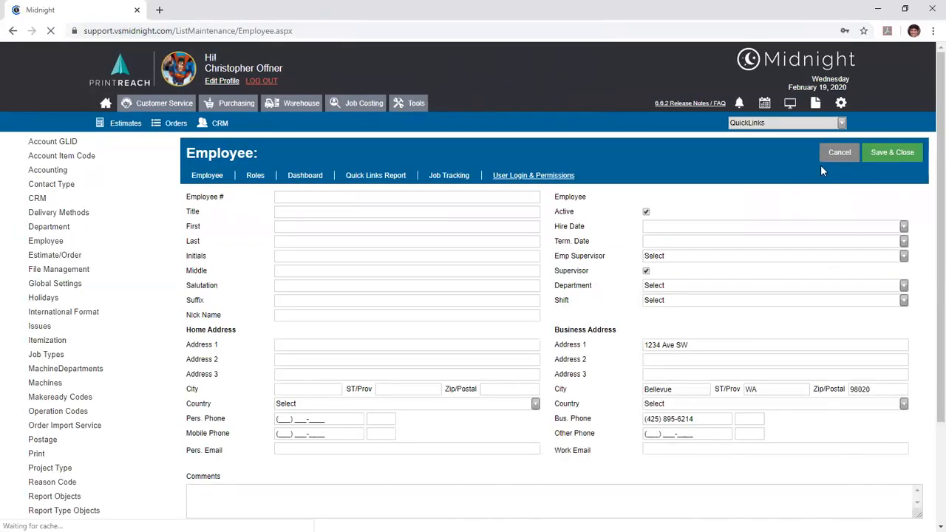
click(851, 153)
click(527, 122)
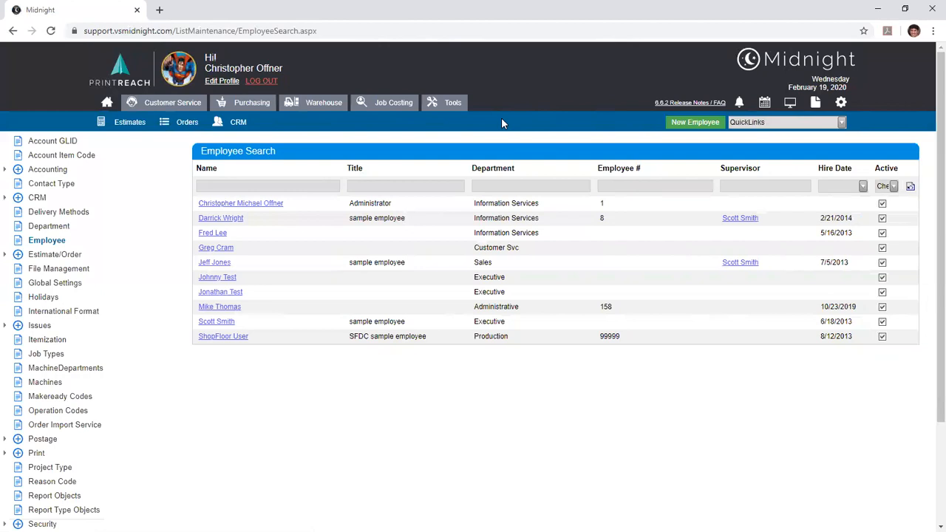
Review the tax codes for estimates and orders, and open the State tax jurisdiction
click(18, 256)
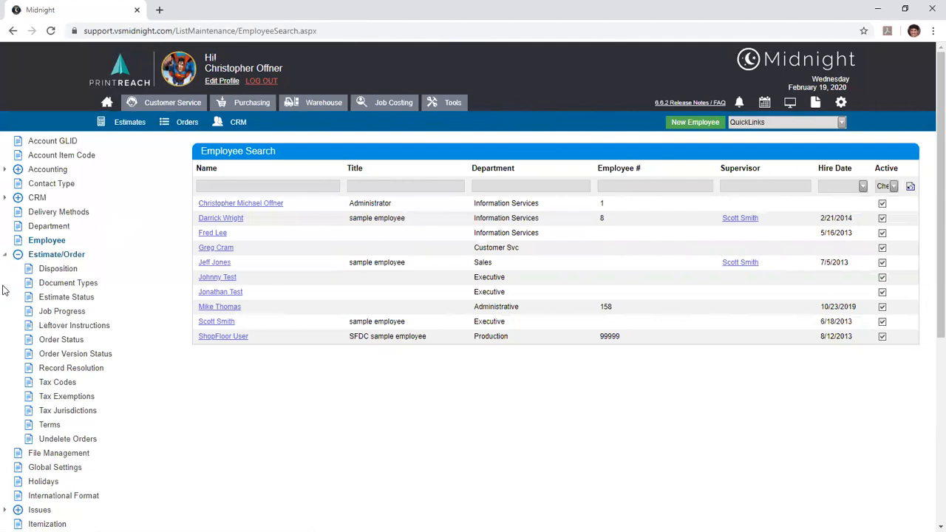
click(58, 381)
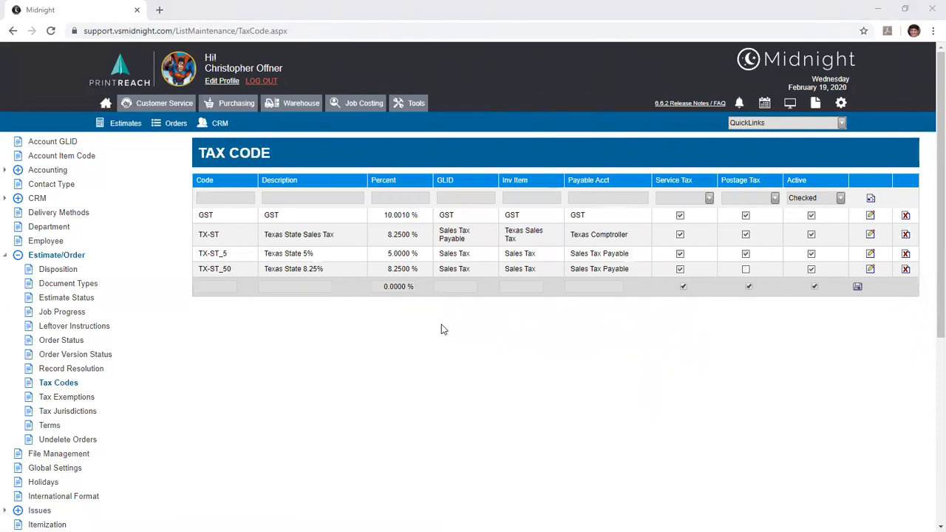
click(67, 411)
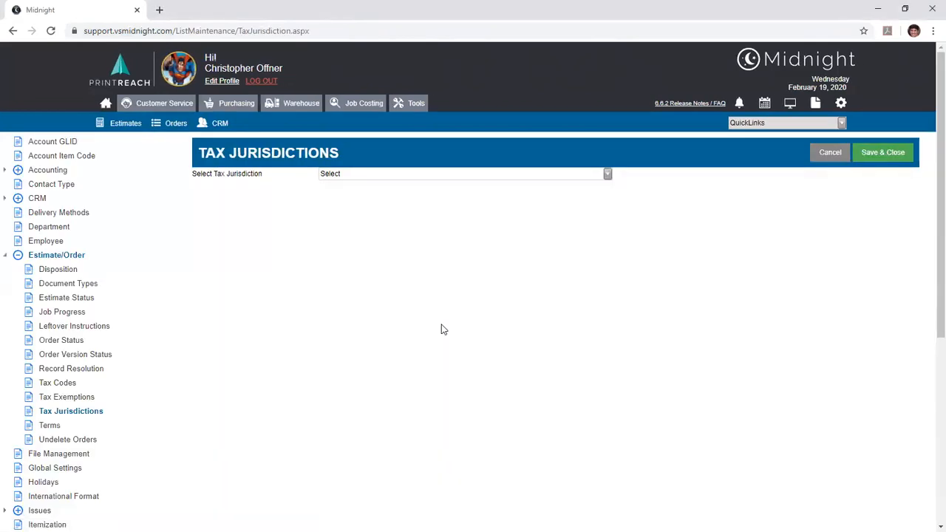
click(462, 174)
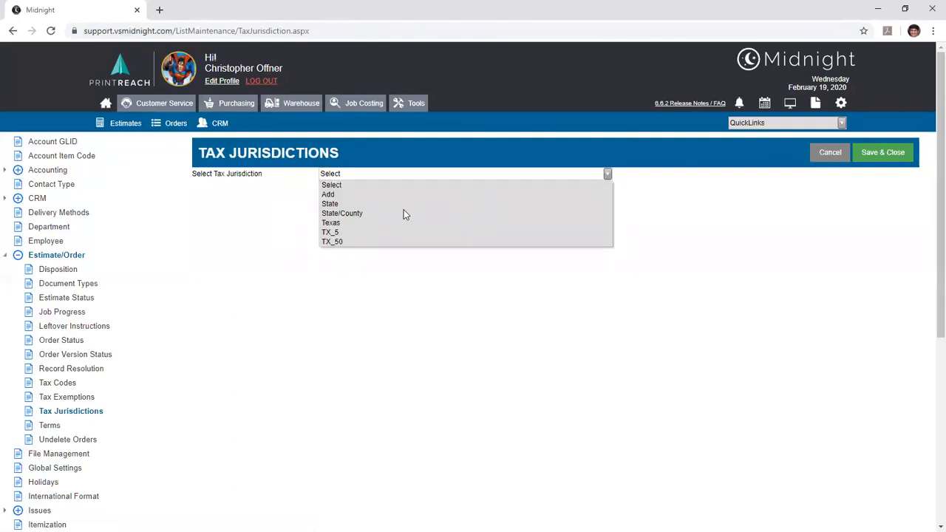
click(330, 204)
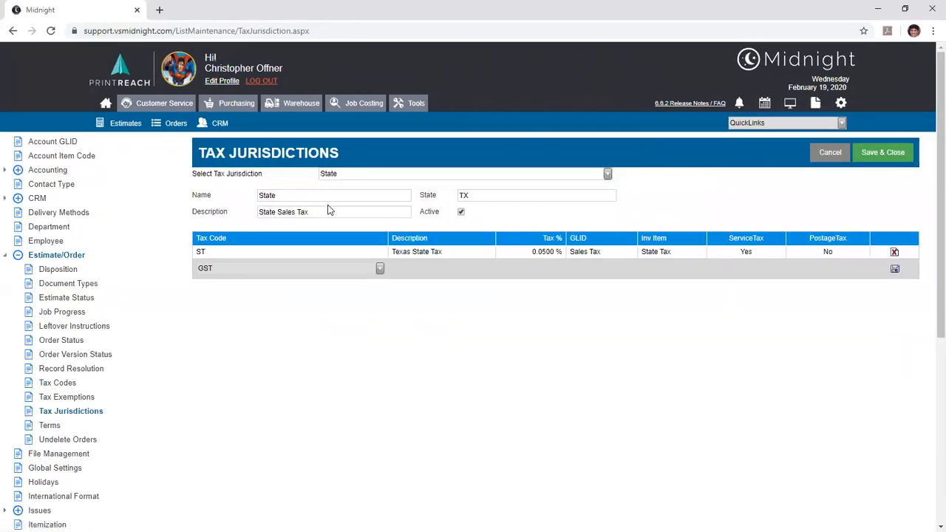
Add the TX-ST_5 tax code to the State tax jurisdiction
click(380, 268)
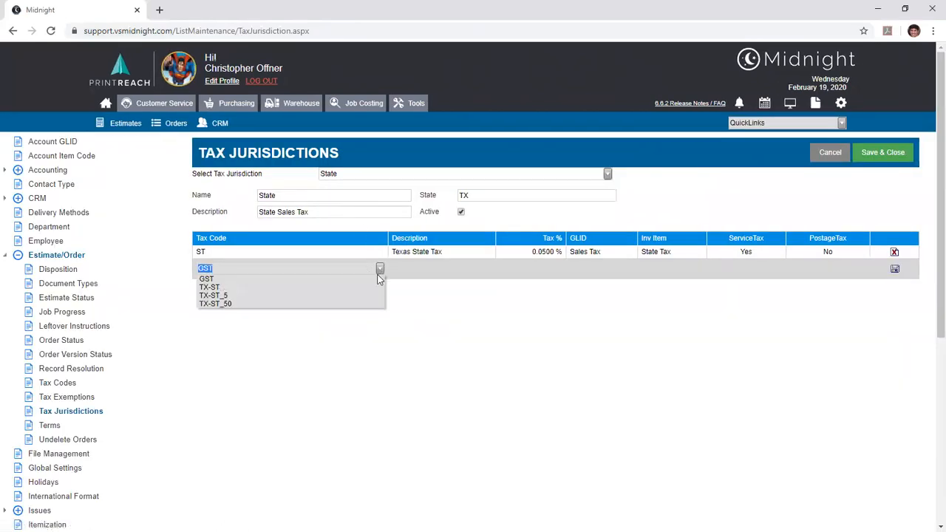
click(215, 295)
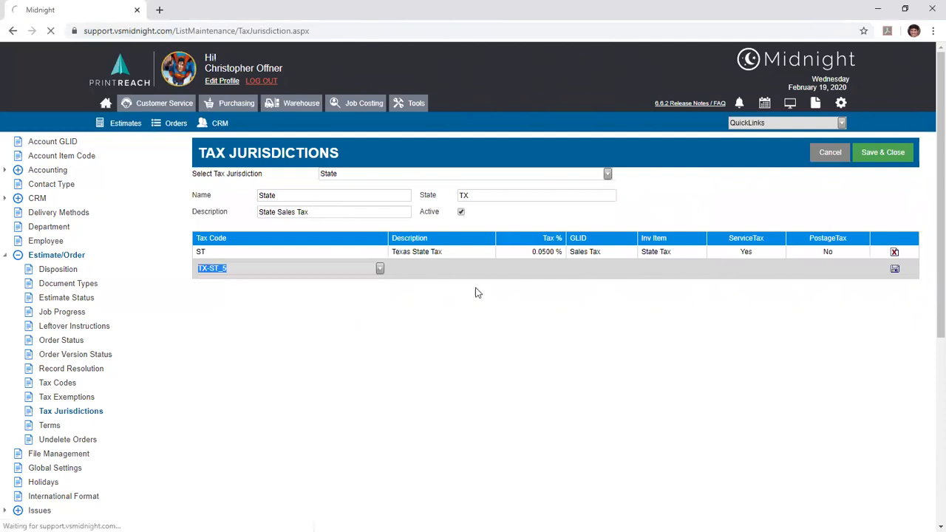
click(895, 270)
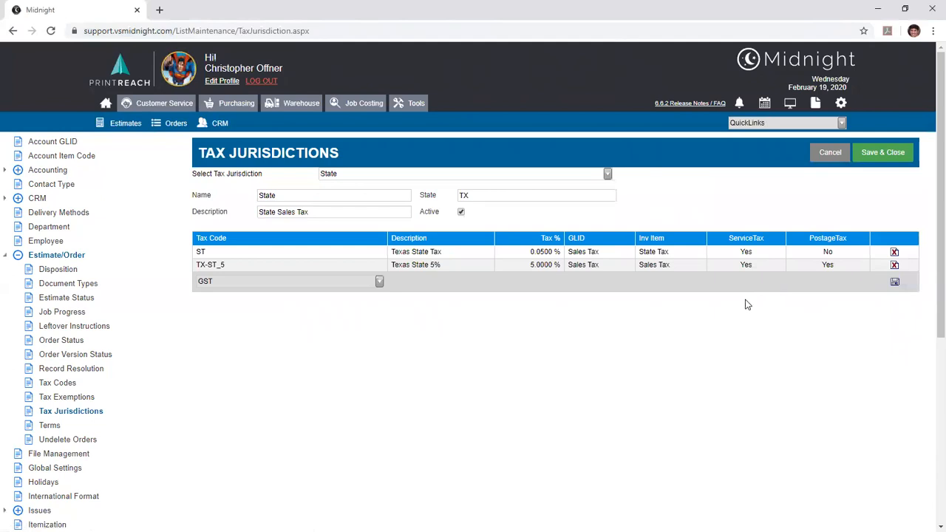
Examine the State jurisdiction's name and cancel the jurisdiction edits
drag(297, 195, 249, 189)
click(372, 192)
click(827, 152)
key(Return)
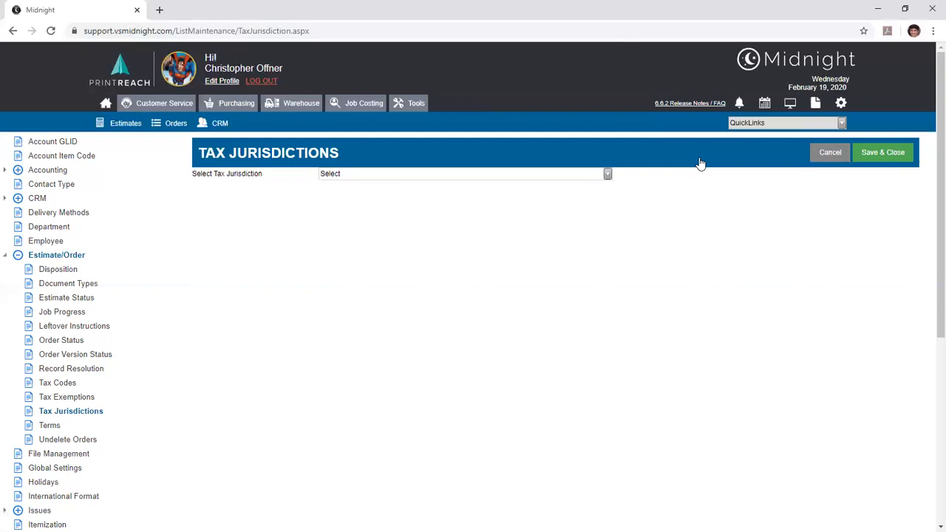
Examine the settings grouped under Accounting, Estimate/Order and Print in the admin list
click(5, 256)
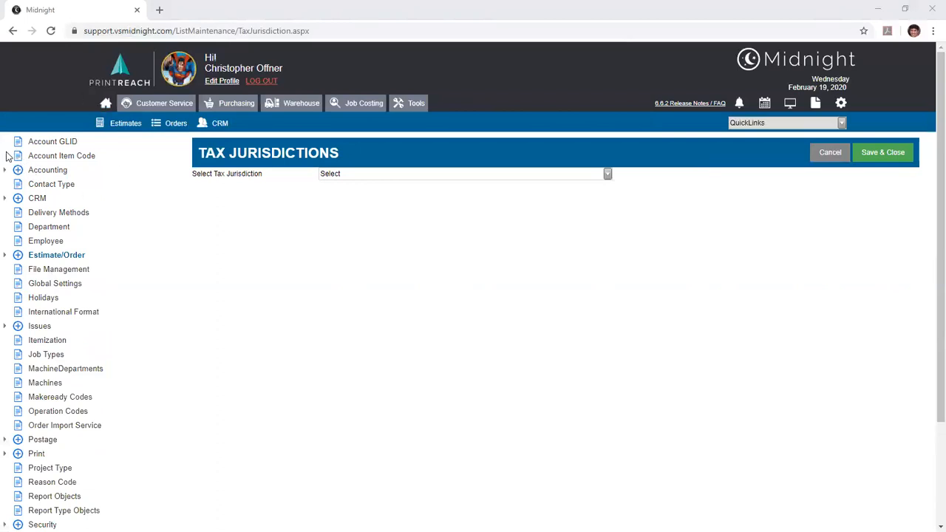
click(17, 175)
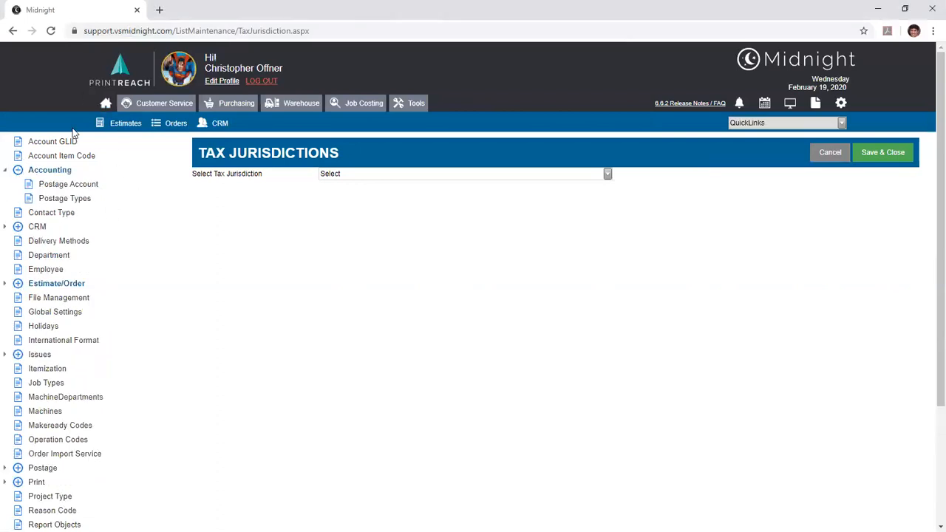
click(13, 286)
click(14, 287)
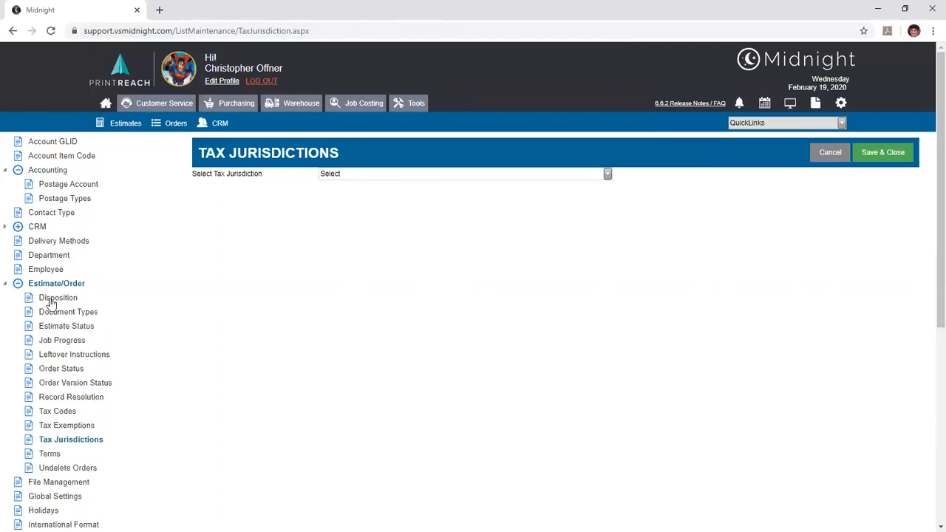
click(16, 285)
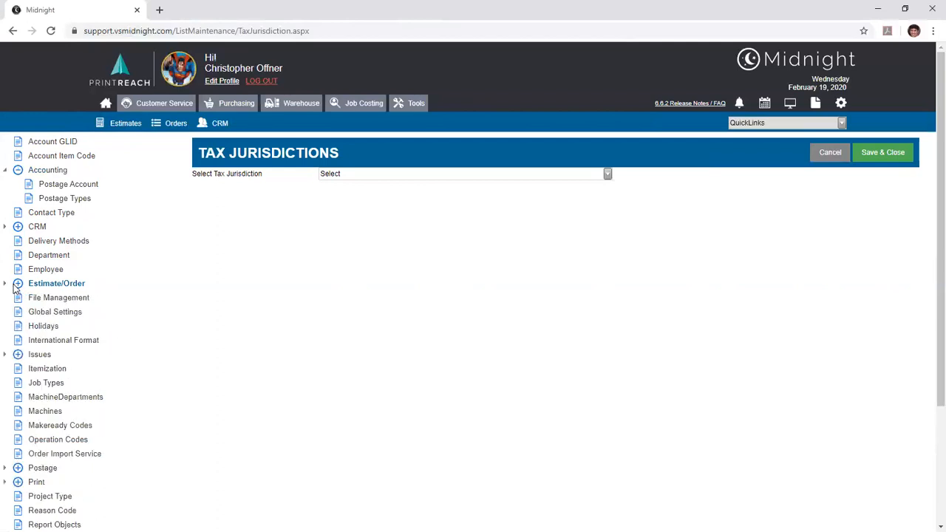
scroll(170, 321, down, 2)
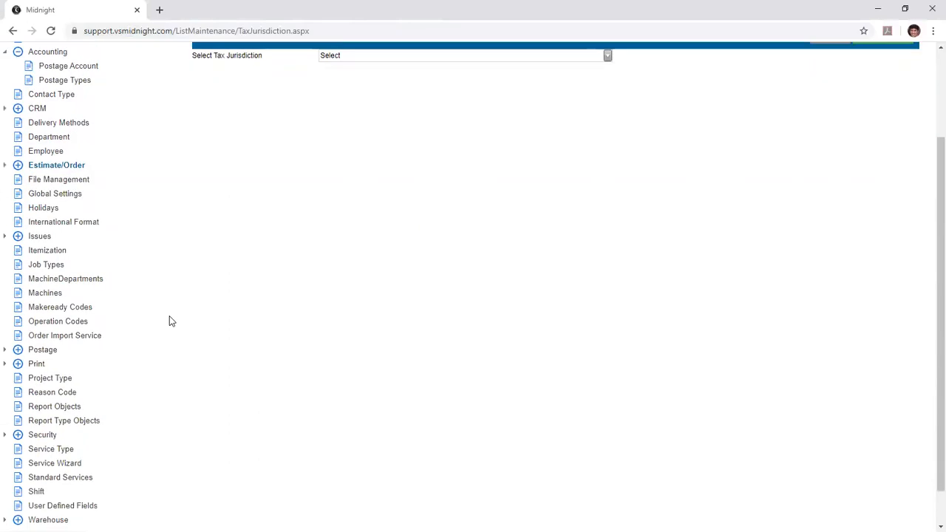
click(17, 363)
click(19, 365)
scroll(98, 477, up, 2)
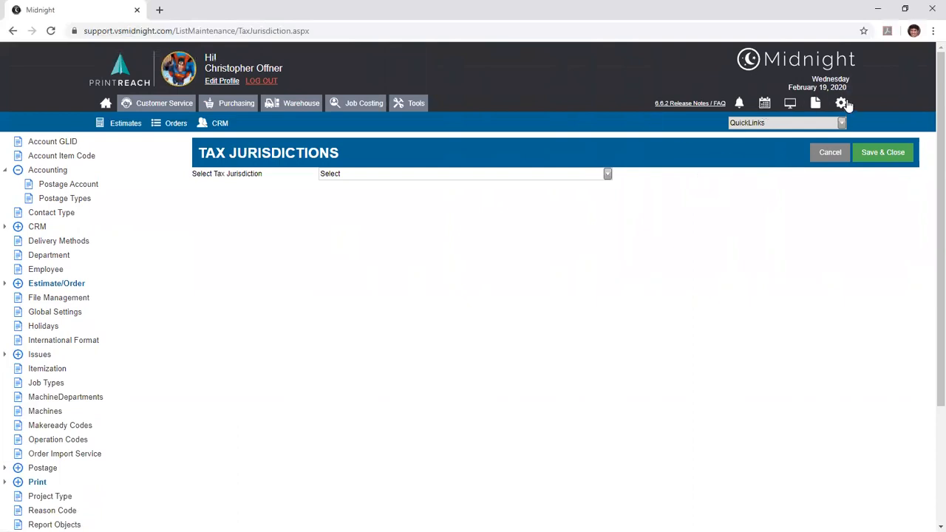
View the 6.6.2 release notes and FAQ page, and close it
click(689, 104)
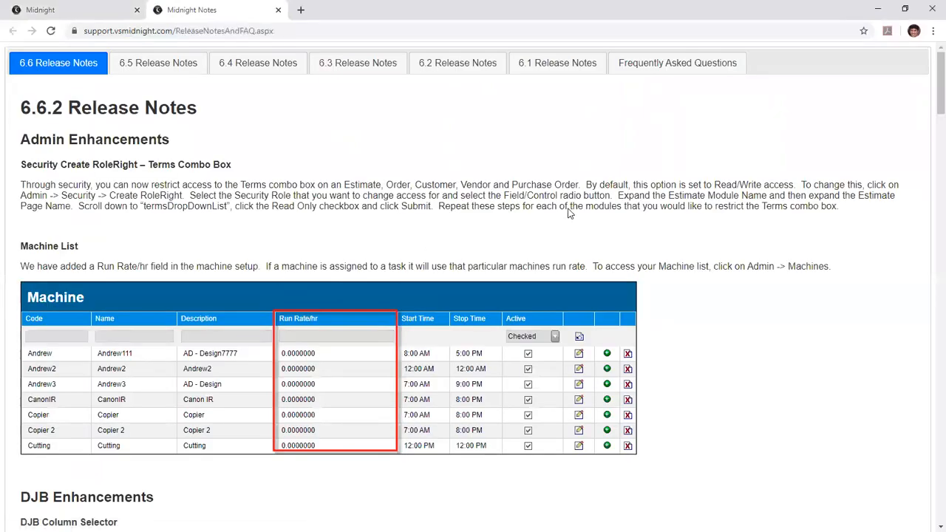
click(278, 10)
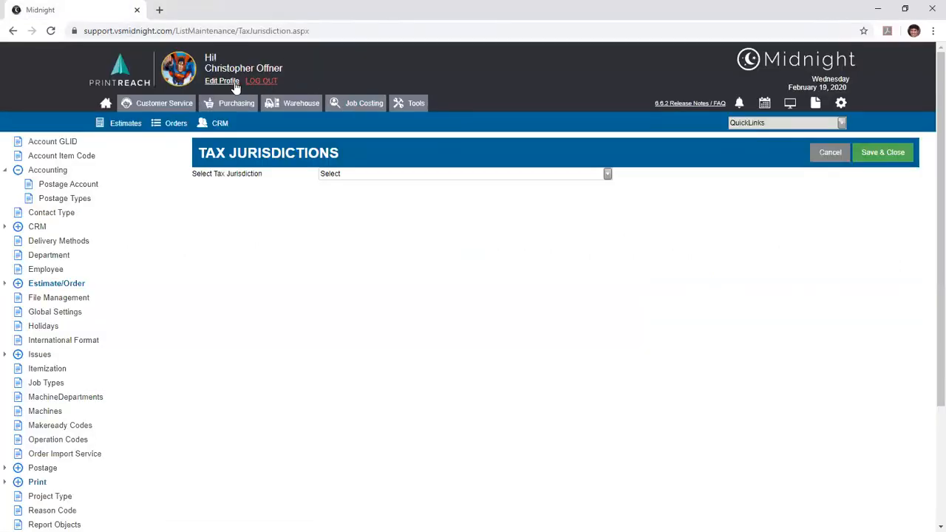
Review the signed-in user's profile and signature settings, and leave without saving changes or storing the password in the browser
click(266, 83)
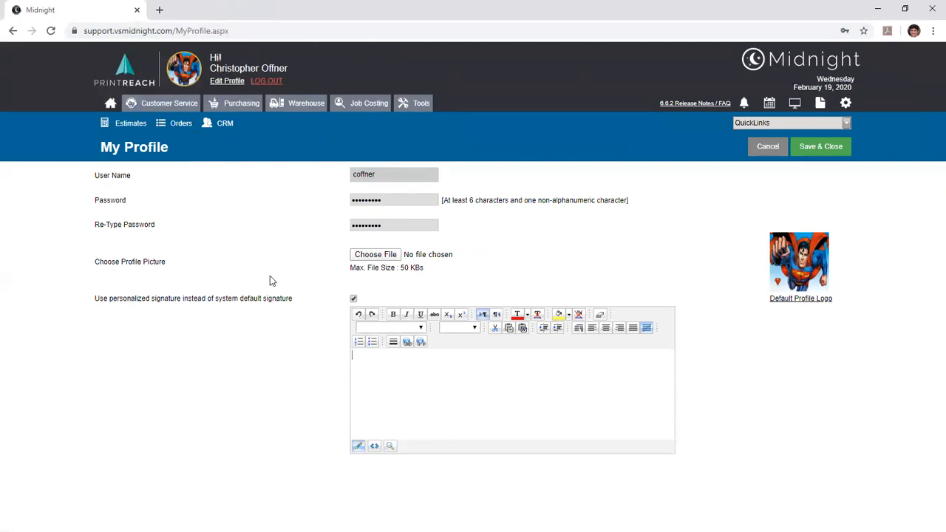
key(ctrl+k)
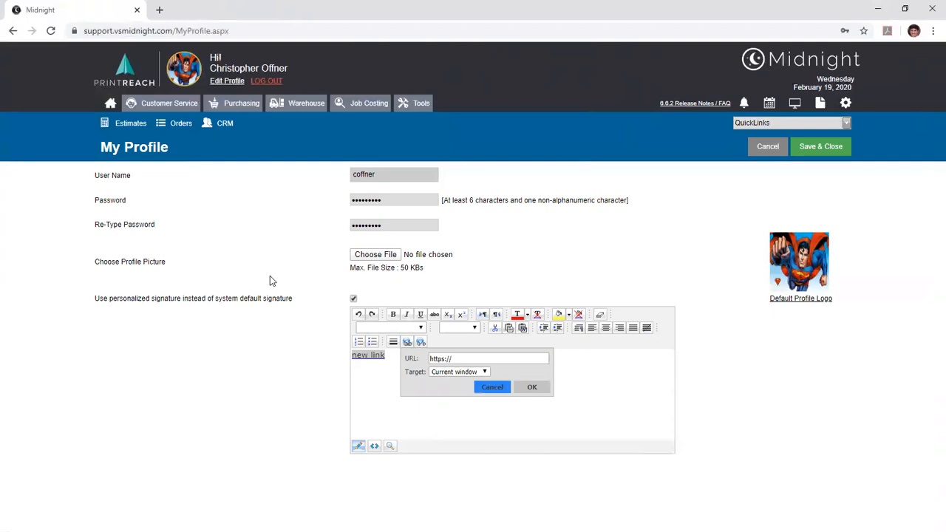
click(492, 387)
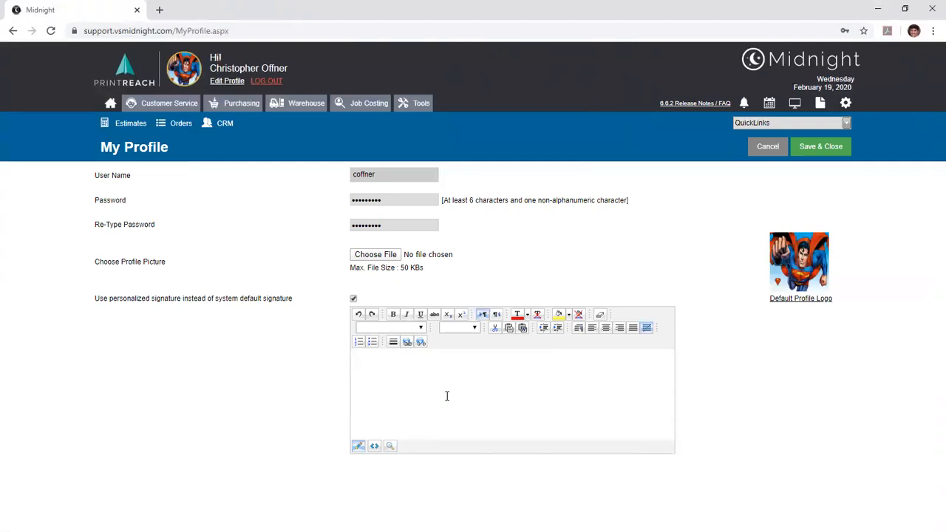
click(755, 152)
click(526, 120)
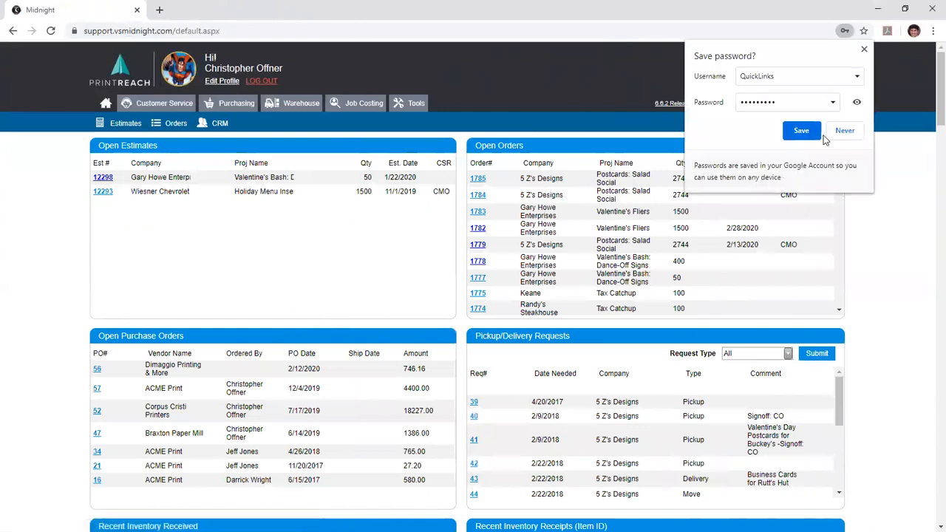
click(837, 139)
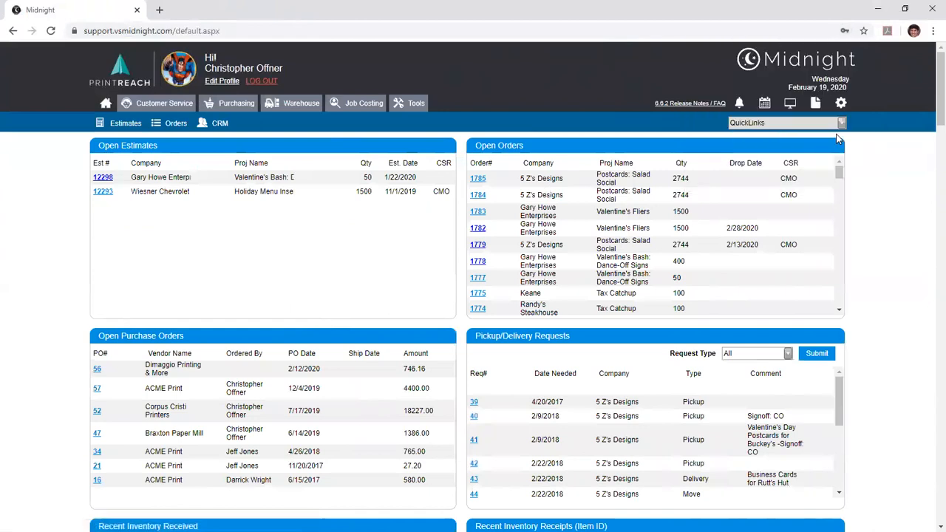